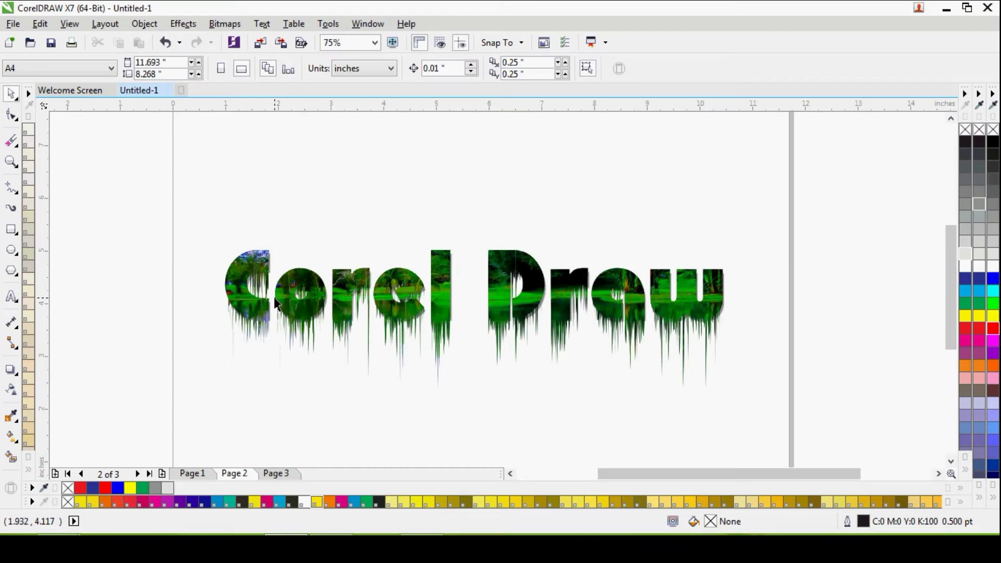
Select the finished photo-filled 'Corel Draw' PowerClip group on Page 2.
scroll(277, 304, "up", 1)
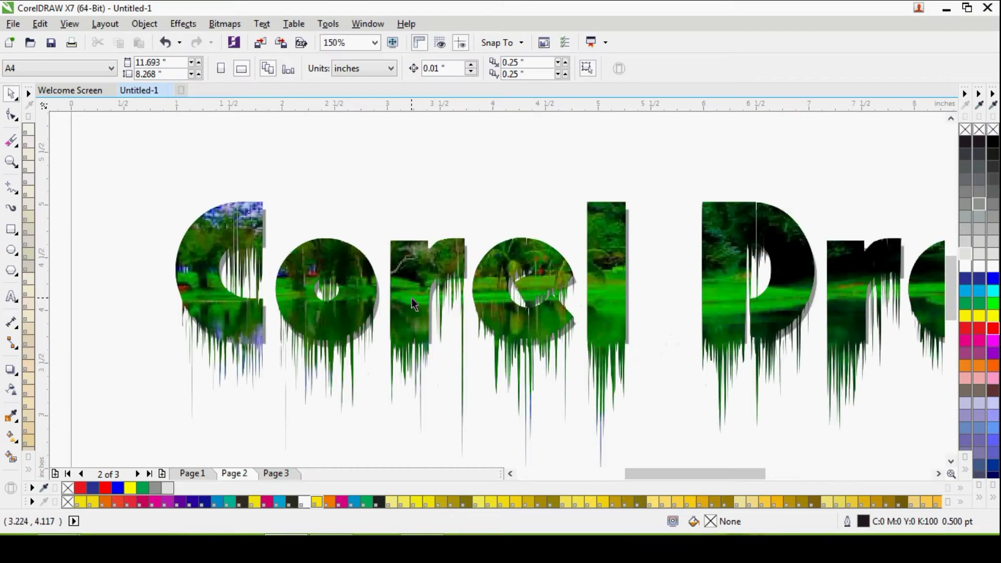
scroll(277, 286, "down", 1)
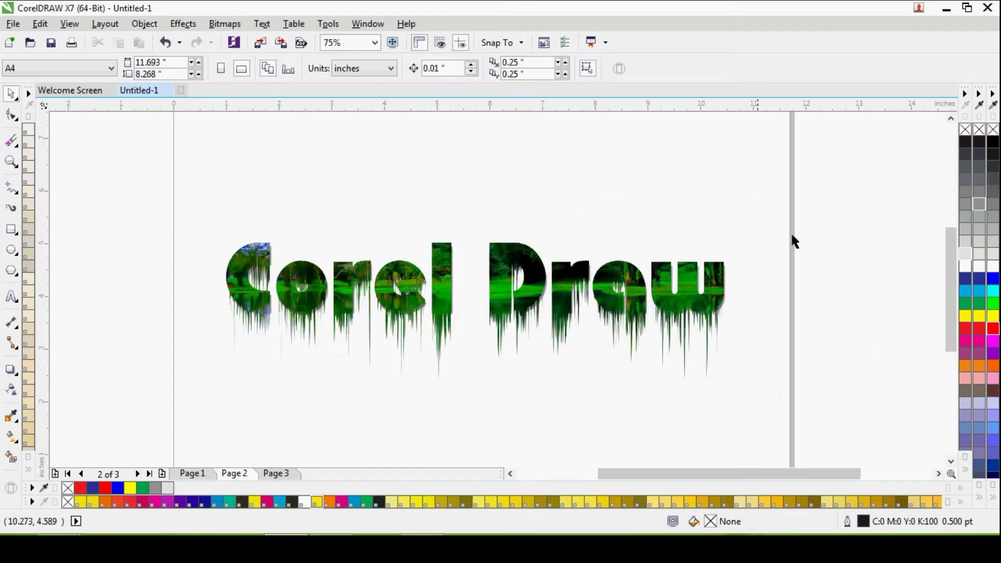
left_click_drag(751, 330, 189, 353)
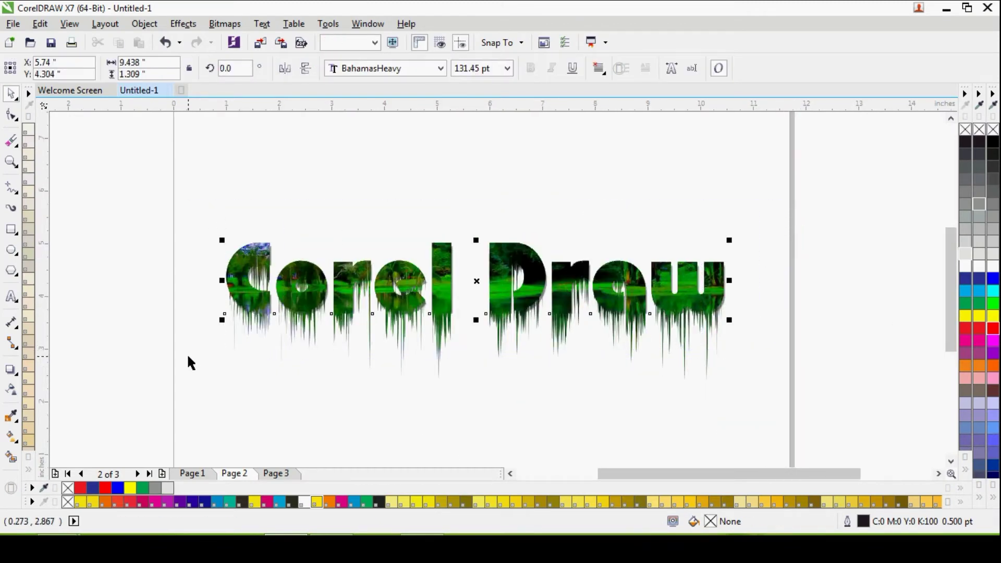
left_click(191, 358)
left_click_drag(779, 221, 159, 369)
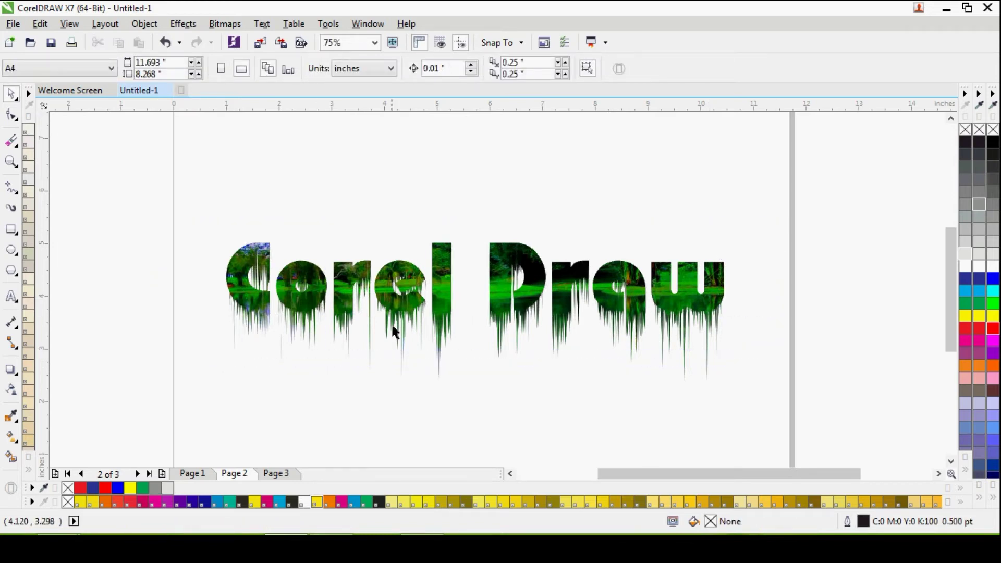
left_click(437, 294)
Delete the old 'Corel Draw' artwork, leaving Page 2 blank.
key("Delete")
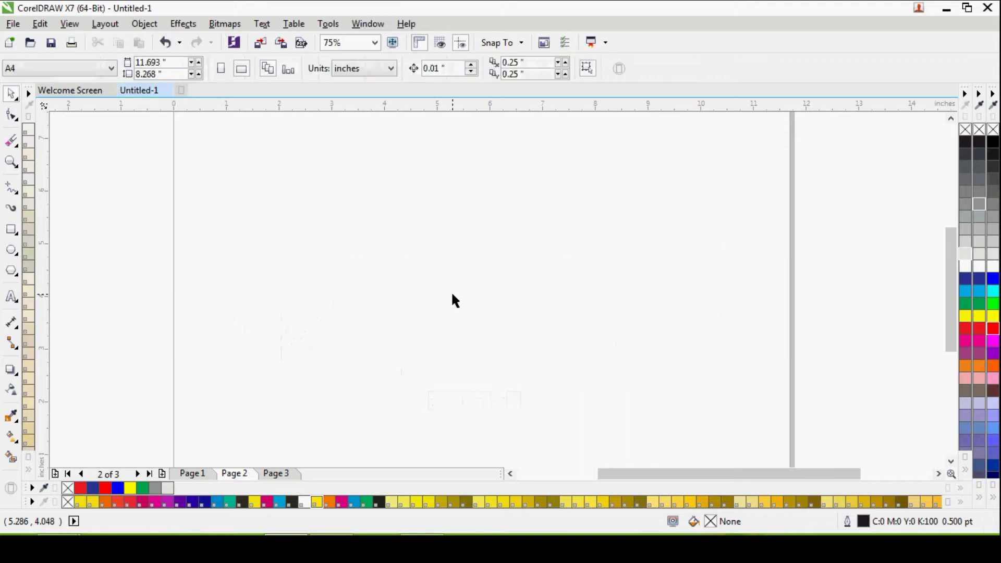
scroll(421, 269, "down", 2)
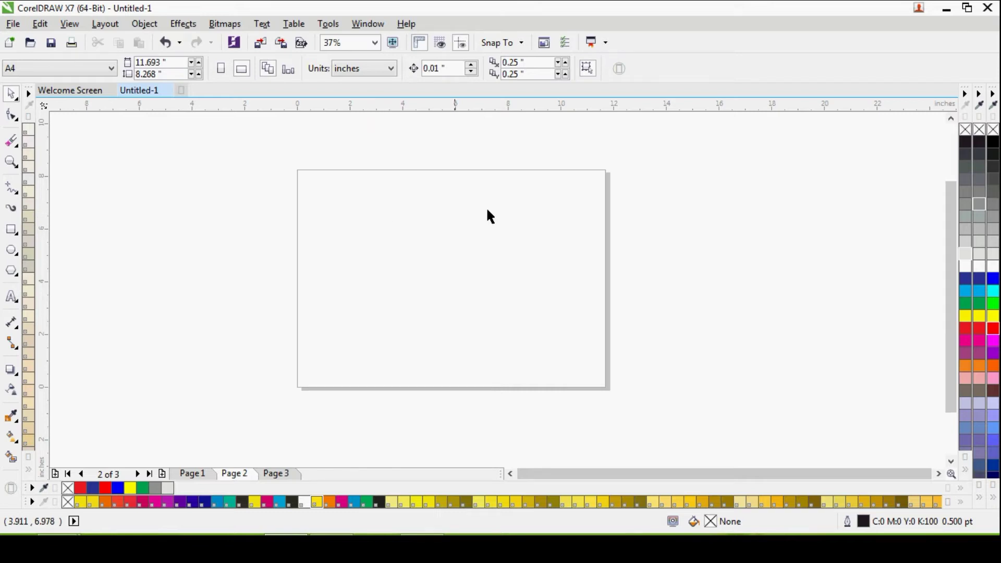
scroll(433, 235, "up", 2)
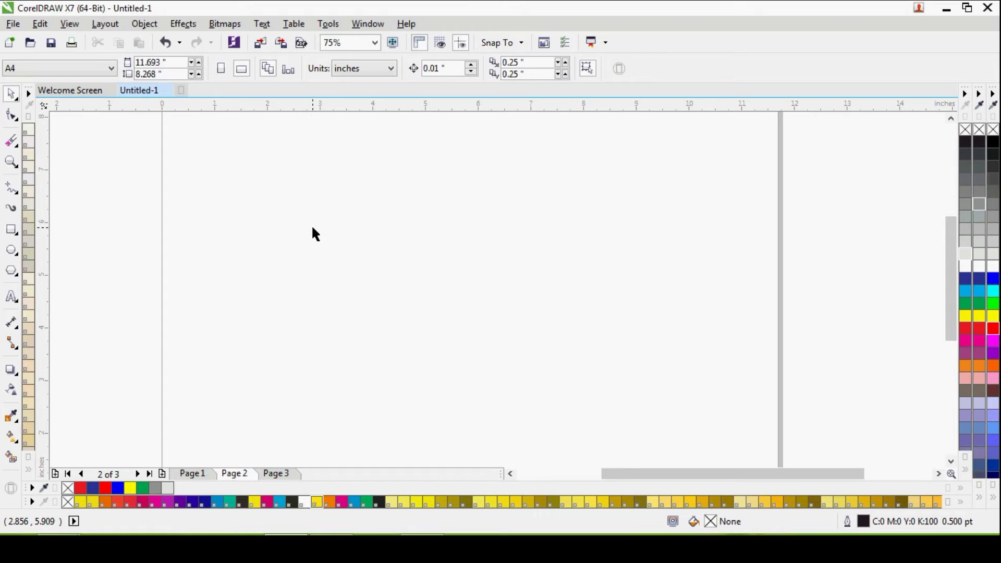
Add 'Corel Draw' as Arial artistic text and scale it to about 142.8 pt.
key("F8")
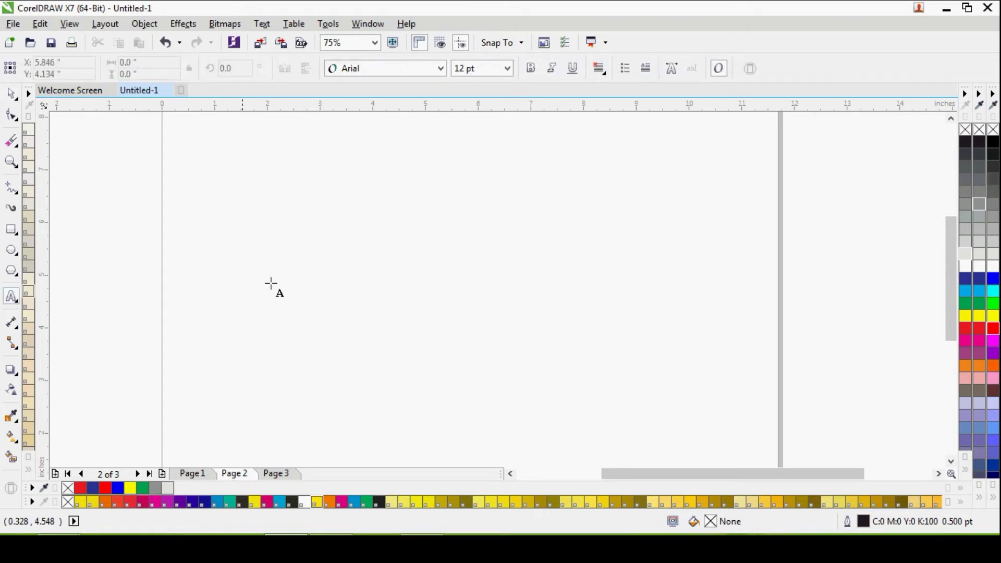
left_click(238, 250)
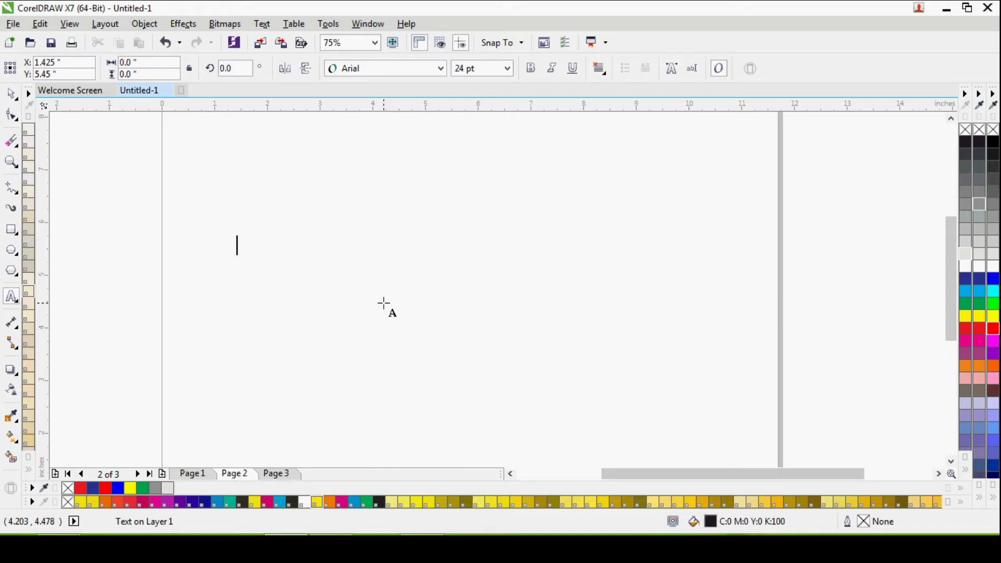
type("Corel Draw")
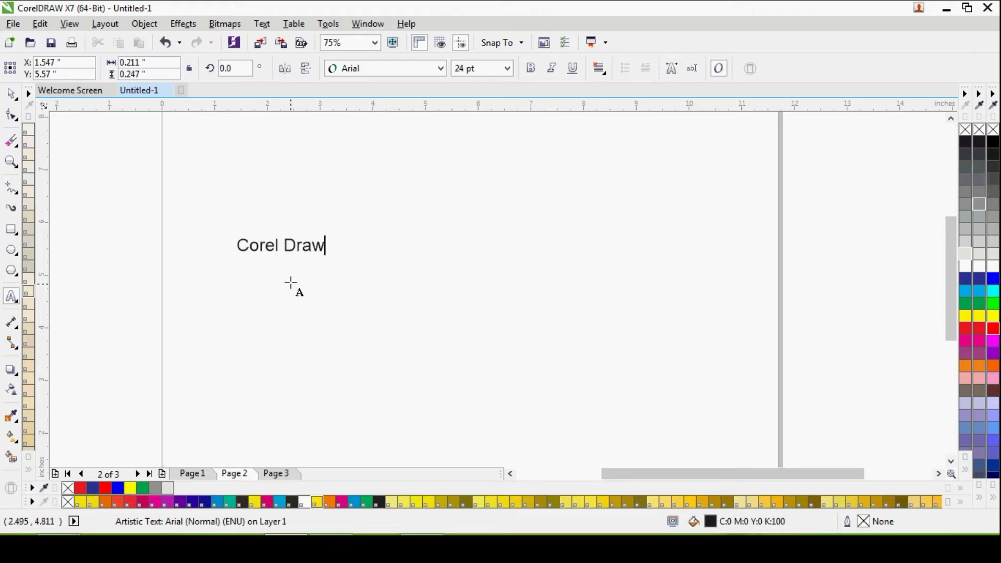
left_click(282, 245)
left_click_drag(330, 257, 721, 351)
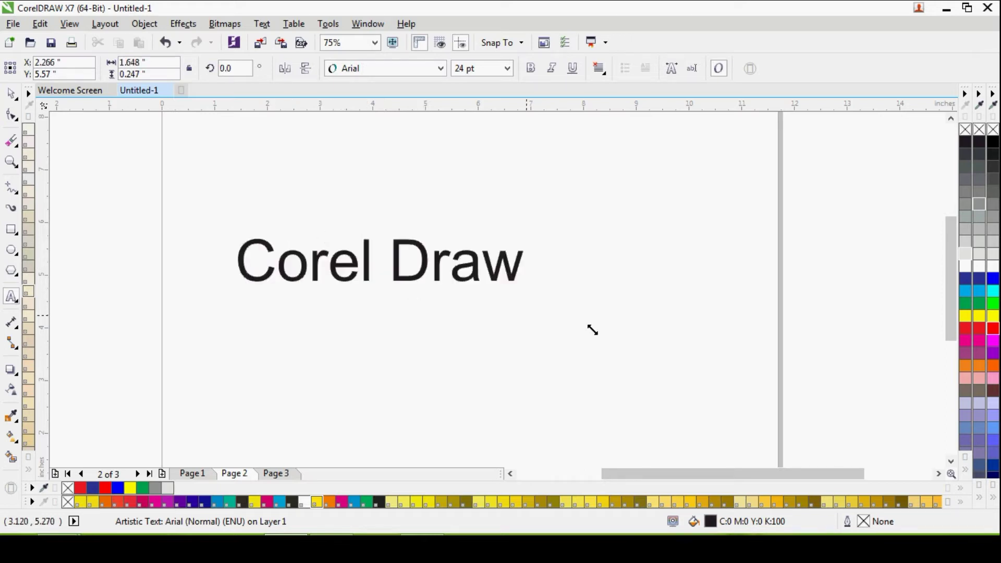
left_click_drag(226, 232, 196, 206)
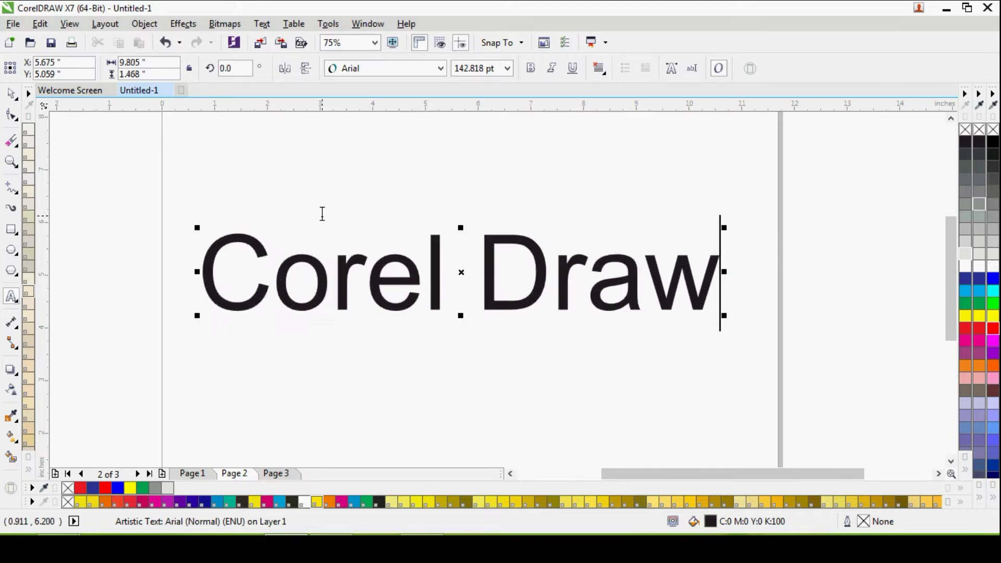
Change the 'Corel Draw' text font from Arial to BahamasHeavy.
left_click(11, 94)
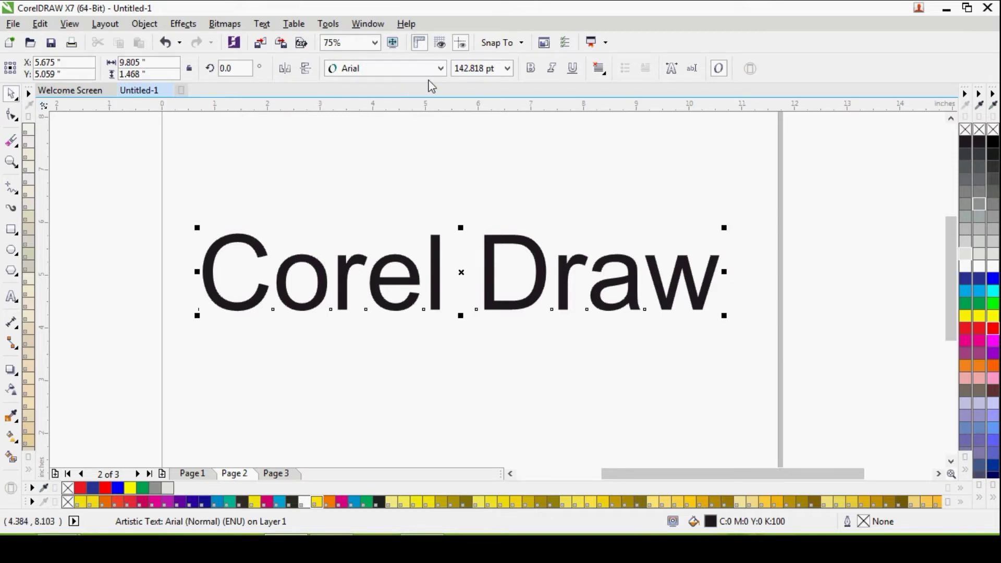
left_click(441, 69)
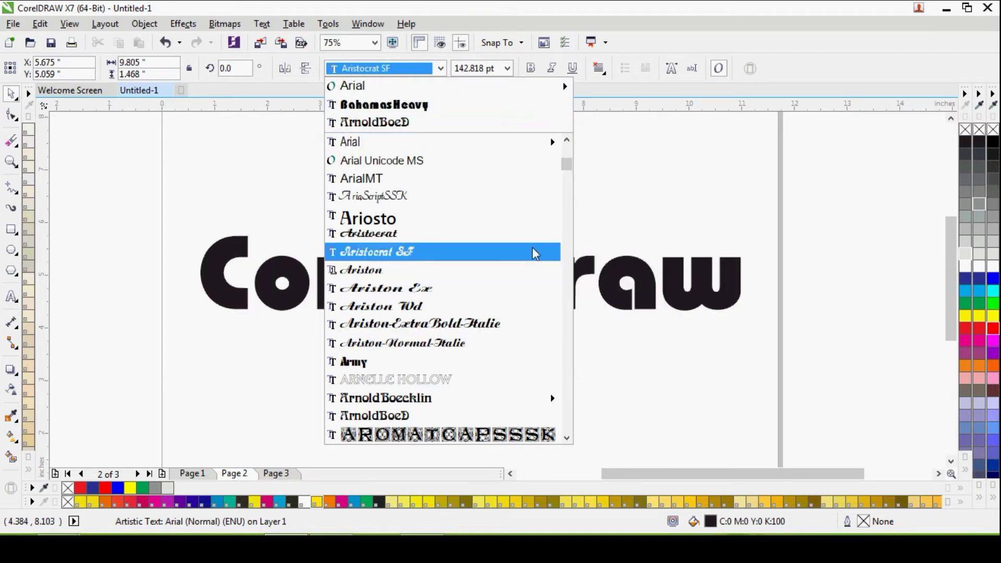
left_click_drag(570, 176, 571, 223)
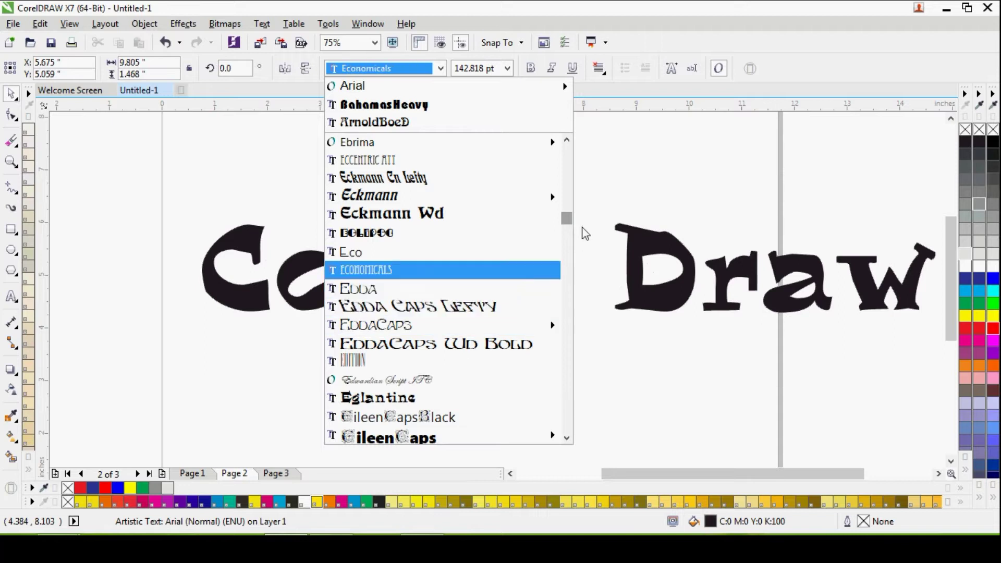
left_click_drag(572, 220, 567, 178)
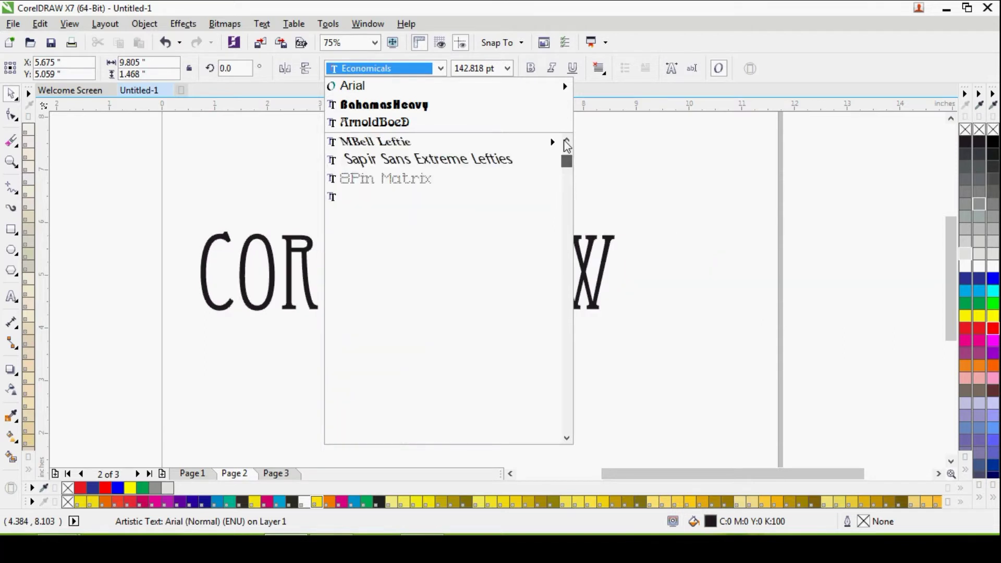
left_click(376, 110)
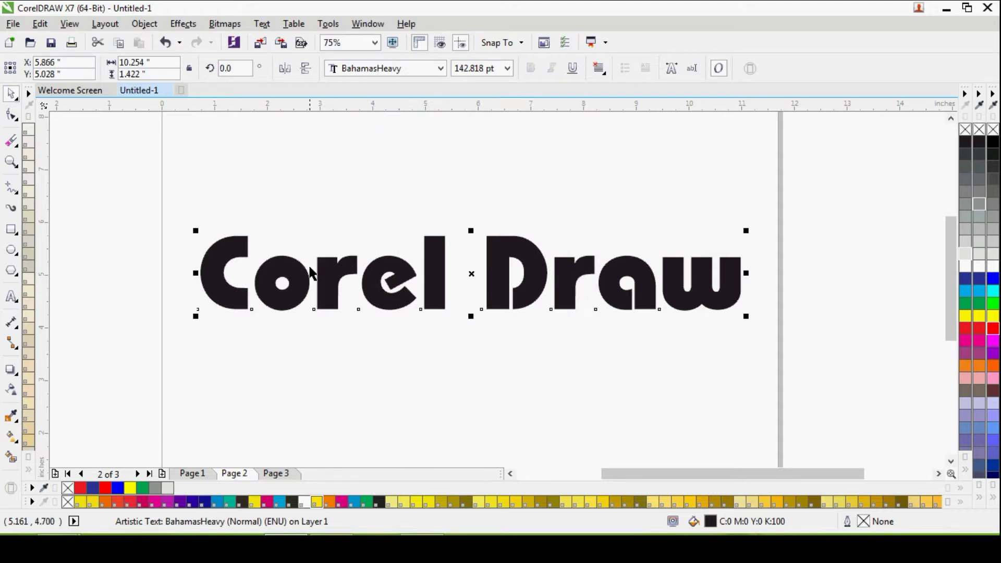
Scale the 'Corel Draw' text up to about 154.4 pt.
left_click_drag(196, 230, 176, 215)
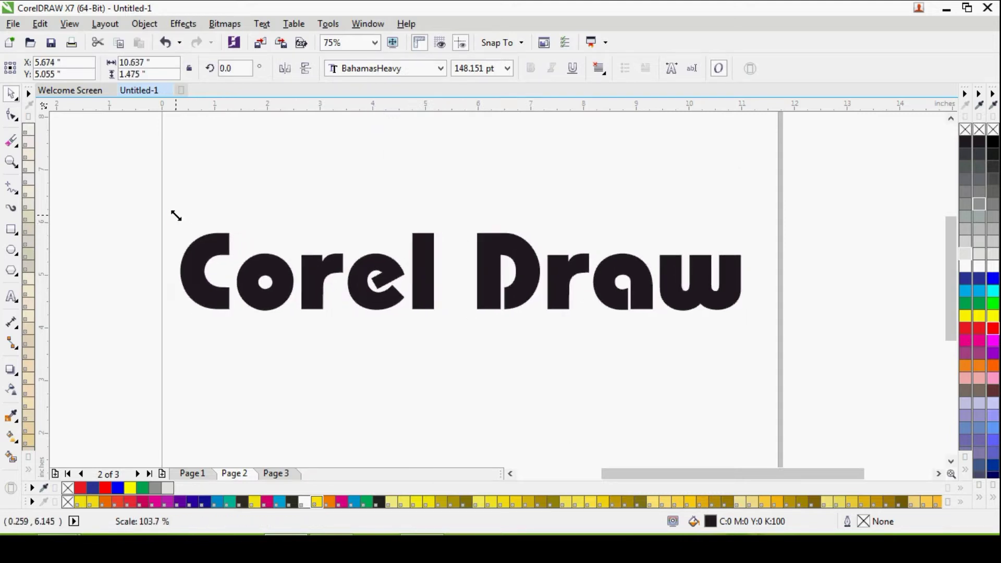
left_click_drag(745, 316, 770, 319)
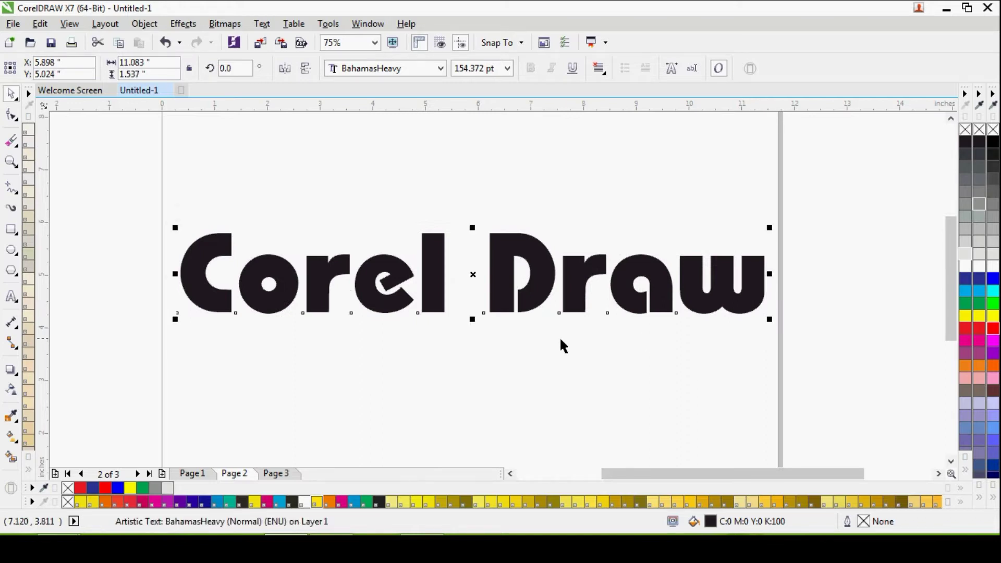
left_click(498, 266)
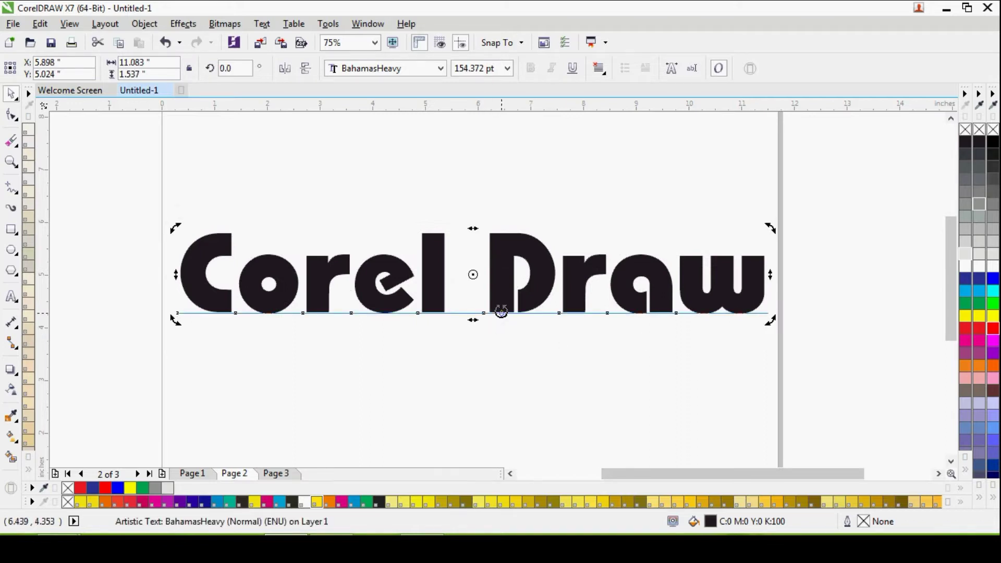
Drop a duplicate of the text and park it off the page's right edge.
left_click_drag(496, 267, 499, 407)
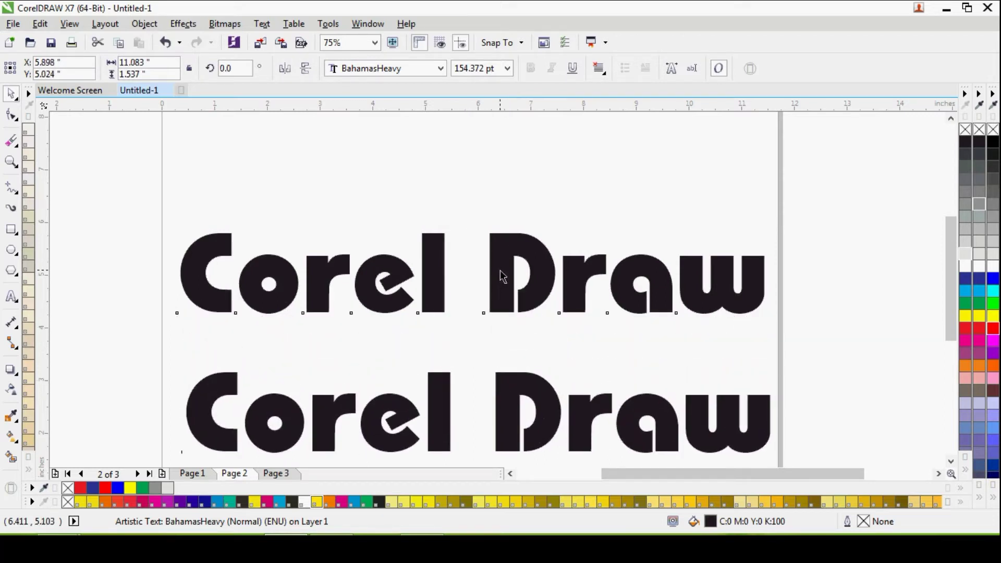
left_click_drag(498, 264, 492, 176)
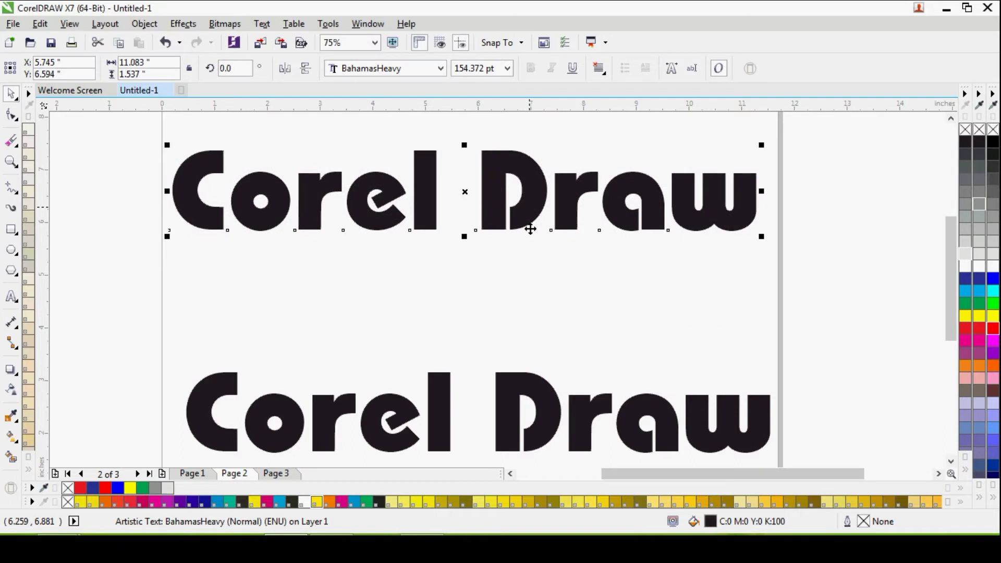
left_click_drag(552, 401, 544, 432)
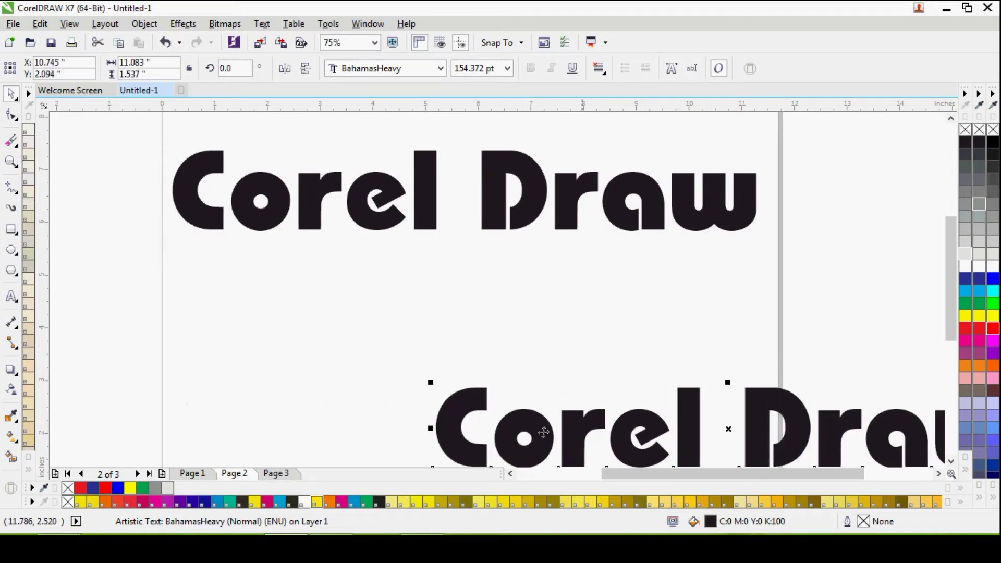
left_click_drag(470, 408, 836, 408)
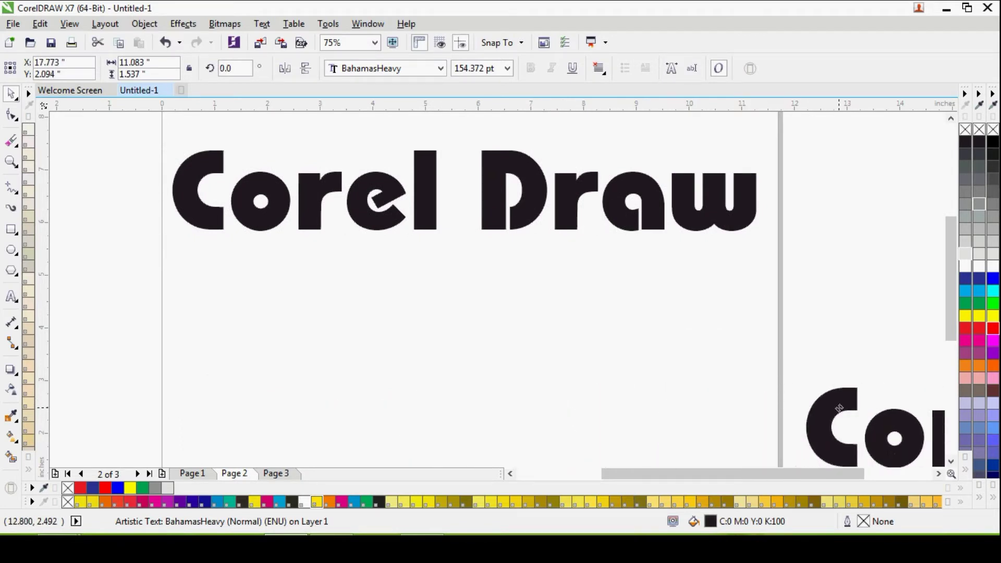
left_click(423, 199)
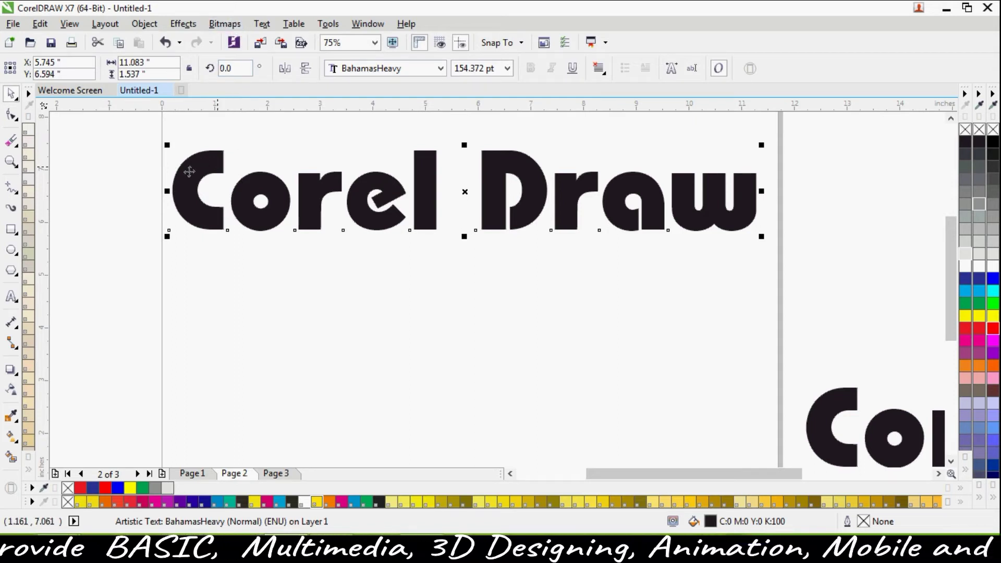
Convert the text to a 300 dpi CMYK Color (32-bit) bitmap with transparent background.
left_click(225, 23)
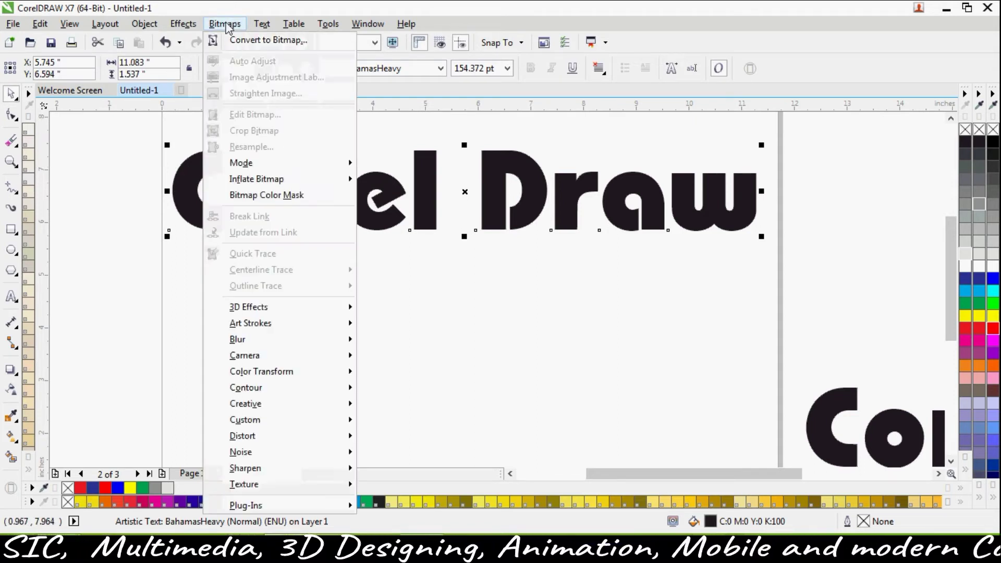
left_click(256, 42)
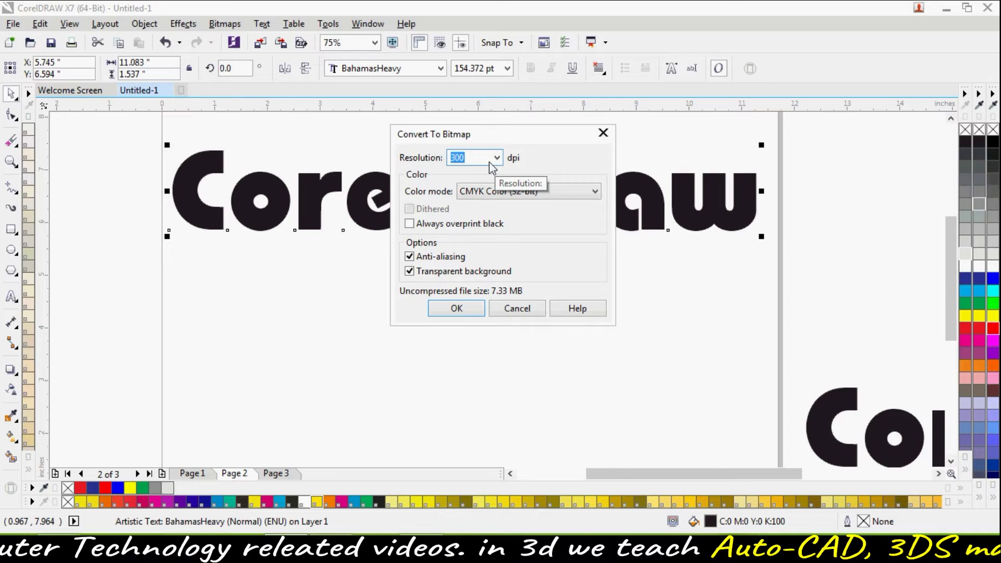
left_click(600, 194)
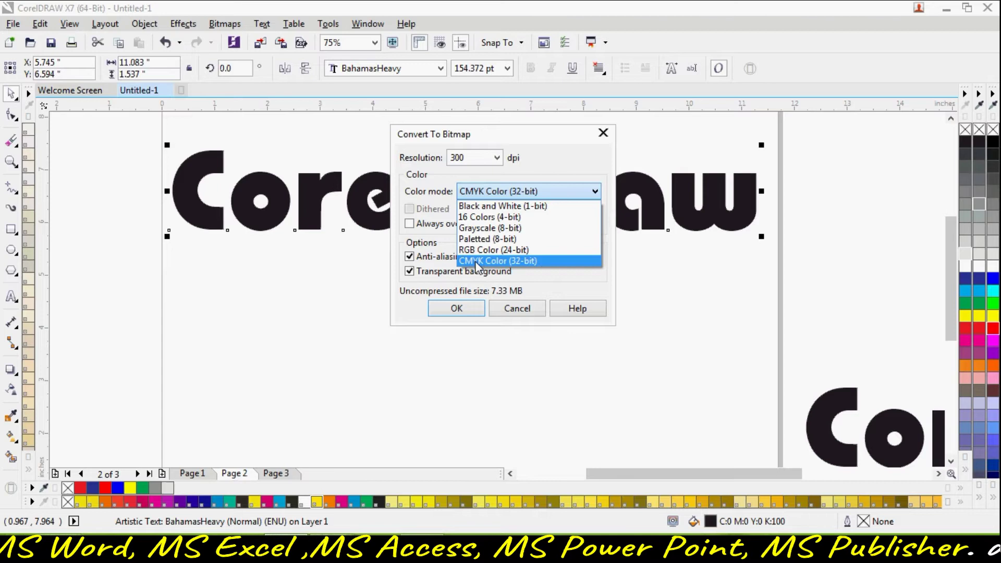
left_click(618, 271)
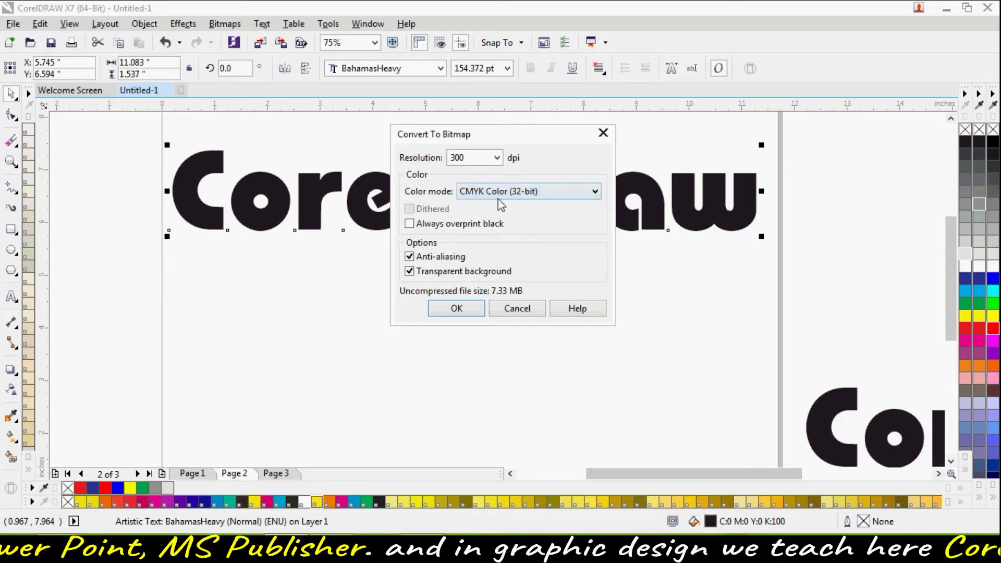
left_click(457, 309)
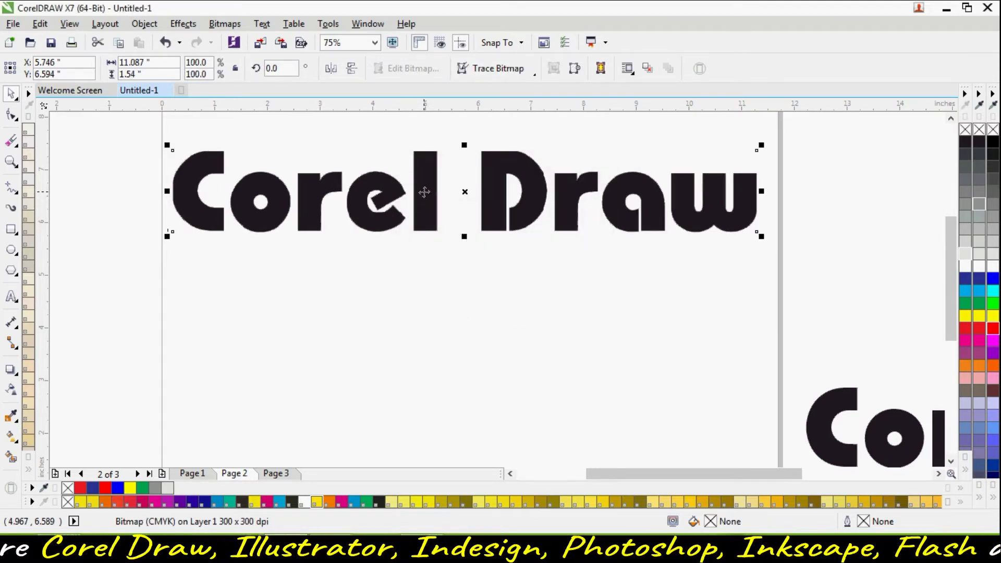
Apply the Wet Paint distortion with Wetness 50 and Percent 100 to the bitmap.
mouse_move(424, 191)
left_mouse_down()
mouse_move(425, 264)
mouse_move(424, 197)
left_mouse_up()
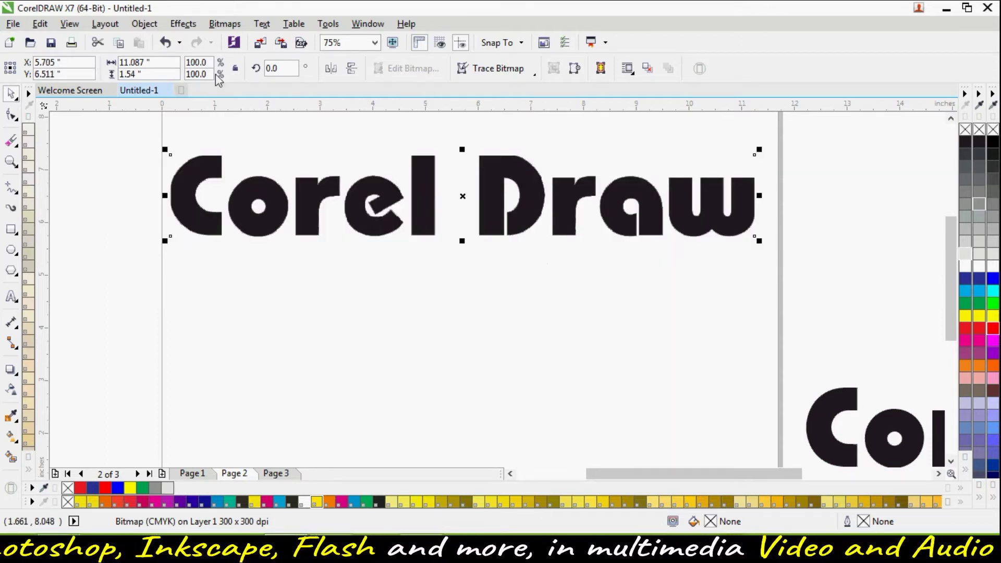
left_click(225, 26)
mouse_move(243, 436)
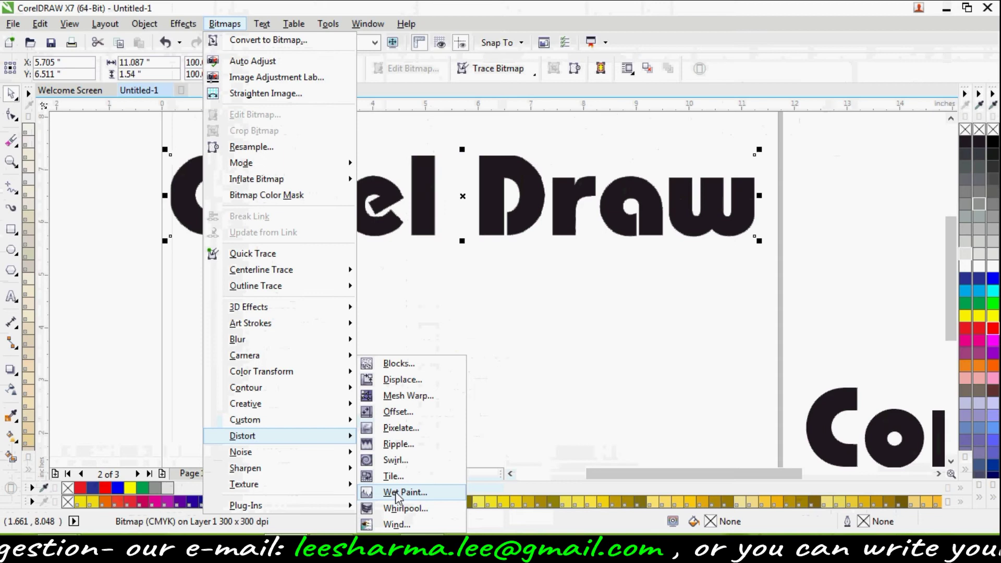
left_click(427, 483)
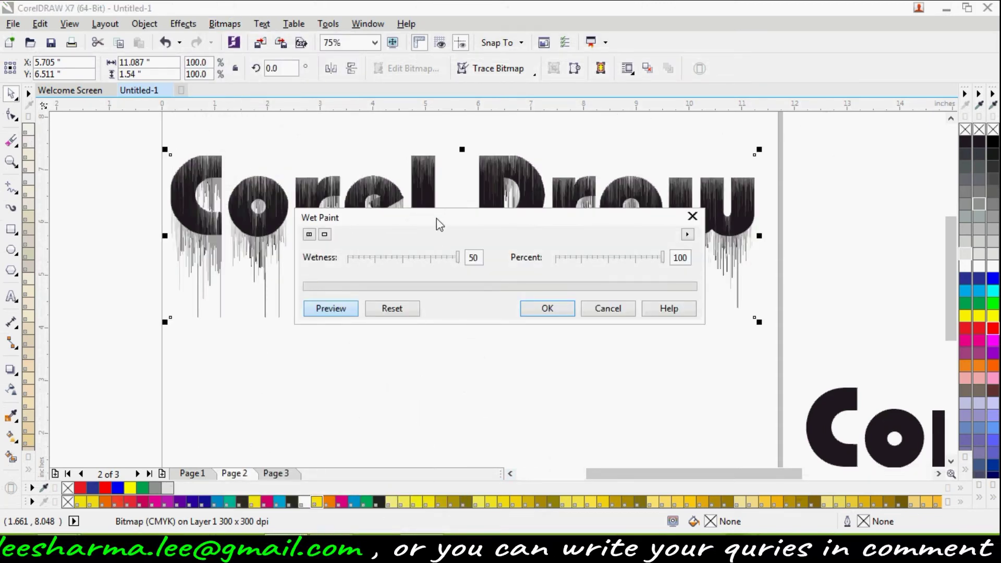
left_click_drag(438, 220, 455, 318)
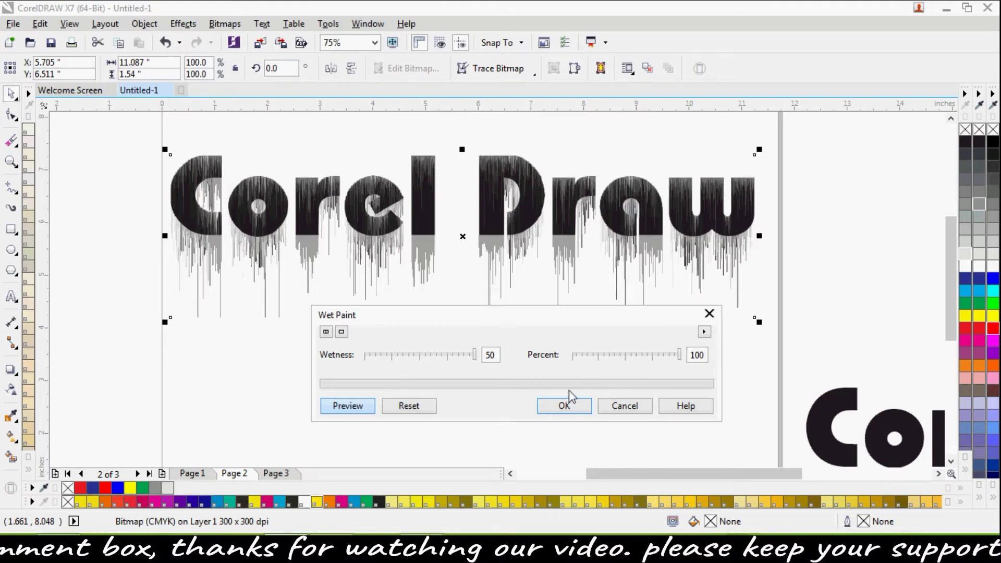
left_click(565, 406)
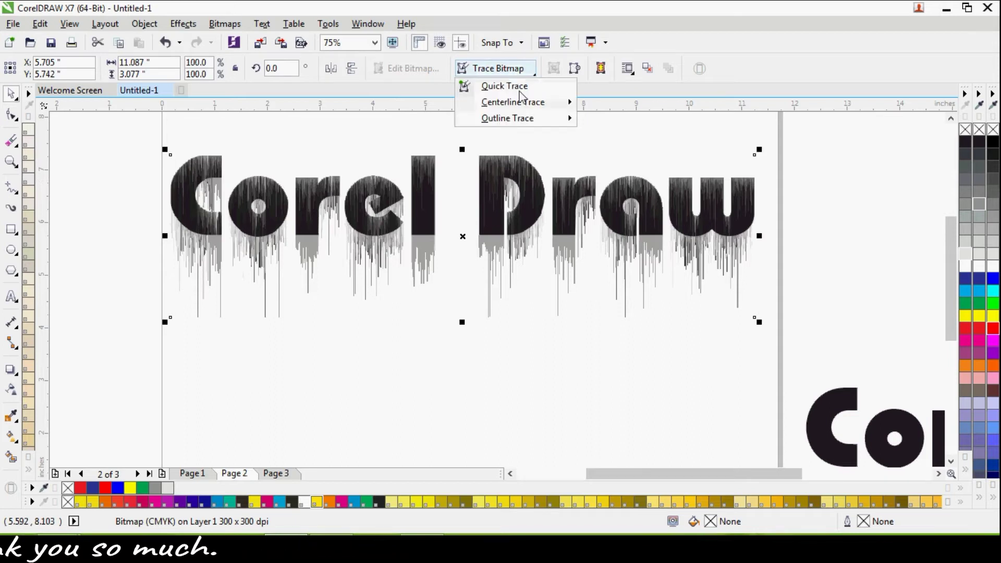
mouse_move(507, 118)
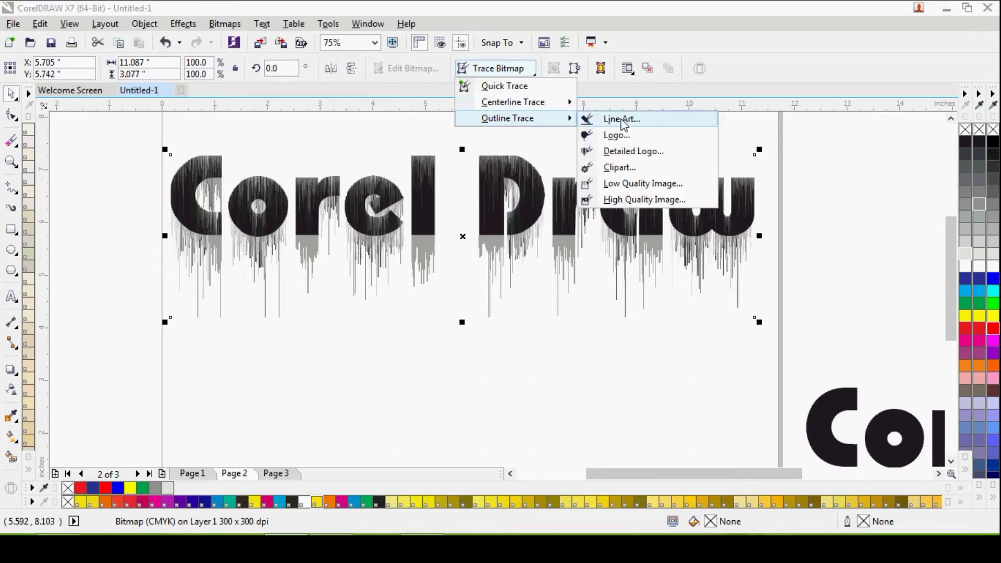
Line Art outline-trace the bitmap at original size with smoothing 16, corner smoothness 25.
left_click(487, 172)
right_click(487, 172)
mouse_move(540, 197)
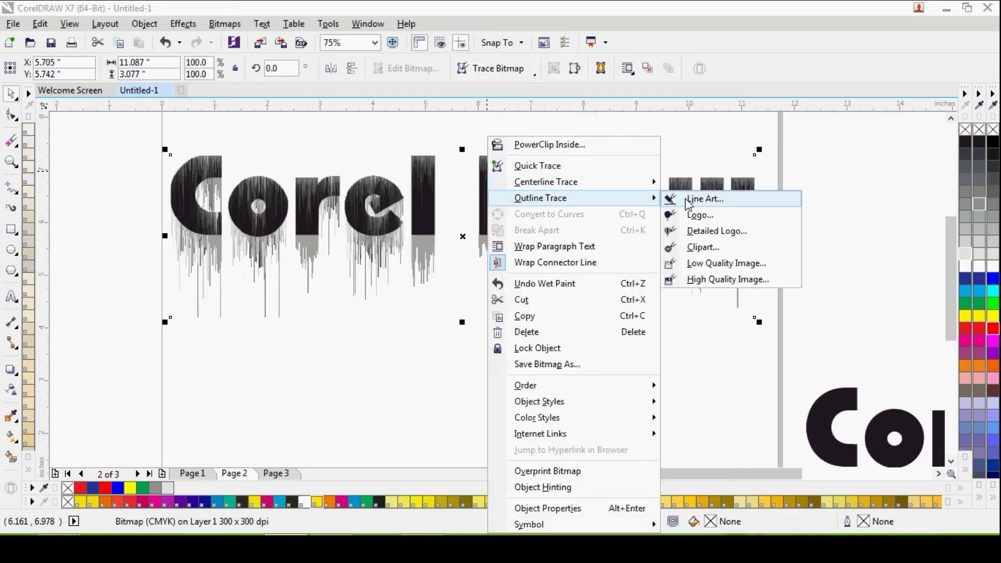
left_click(506, 71)
mouse_move(508, 118)
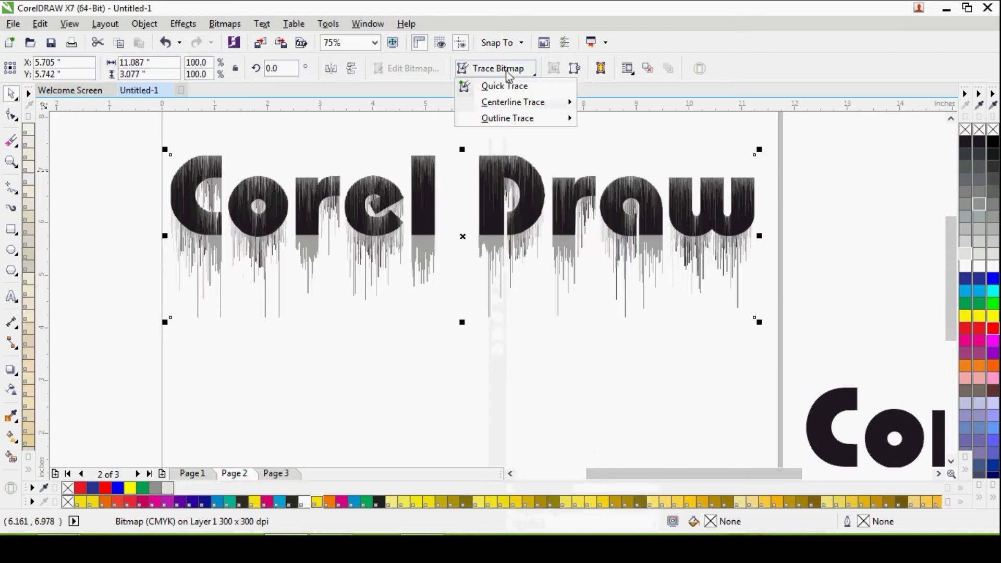
left_click(618, 123)
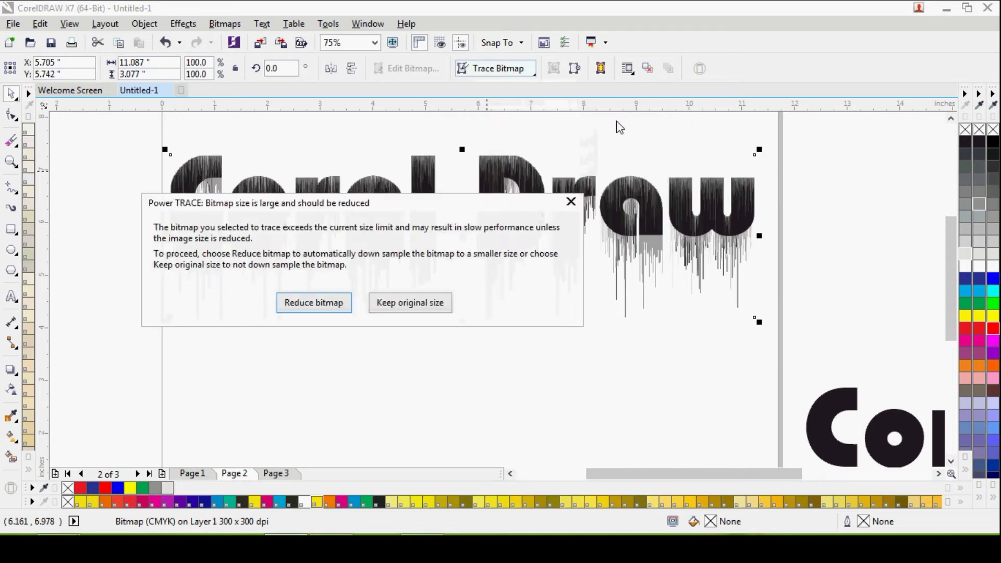
left_click(417, 306)
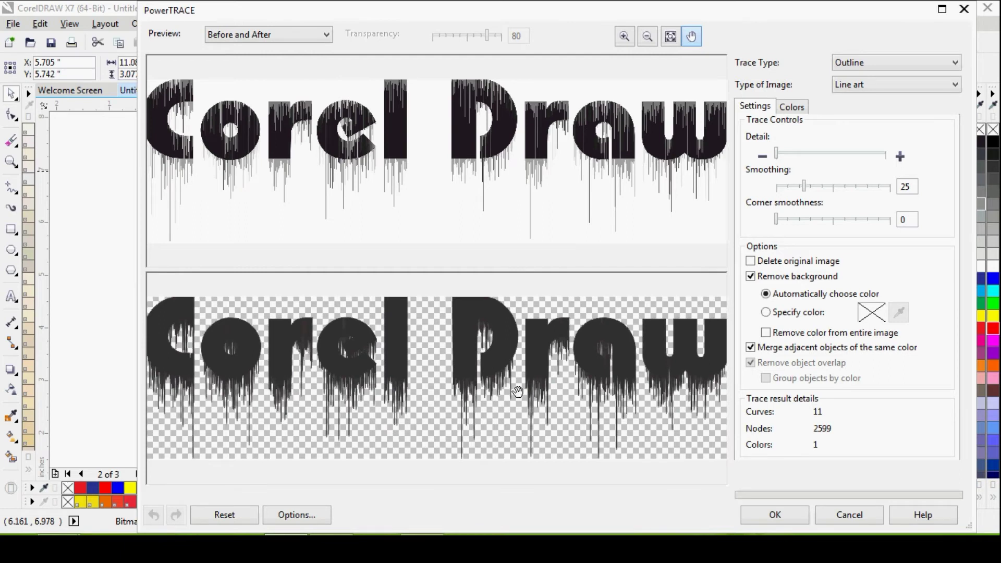
left_click_drag(804, 188, 806, 188)
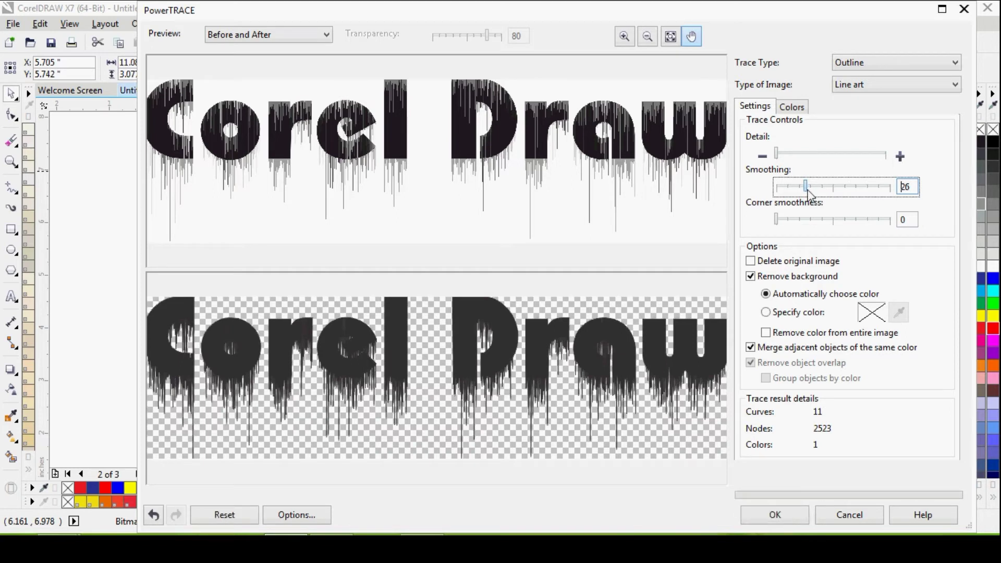
left_click_drag(822, 194, 817, 224)
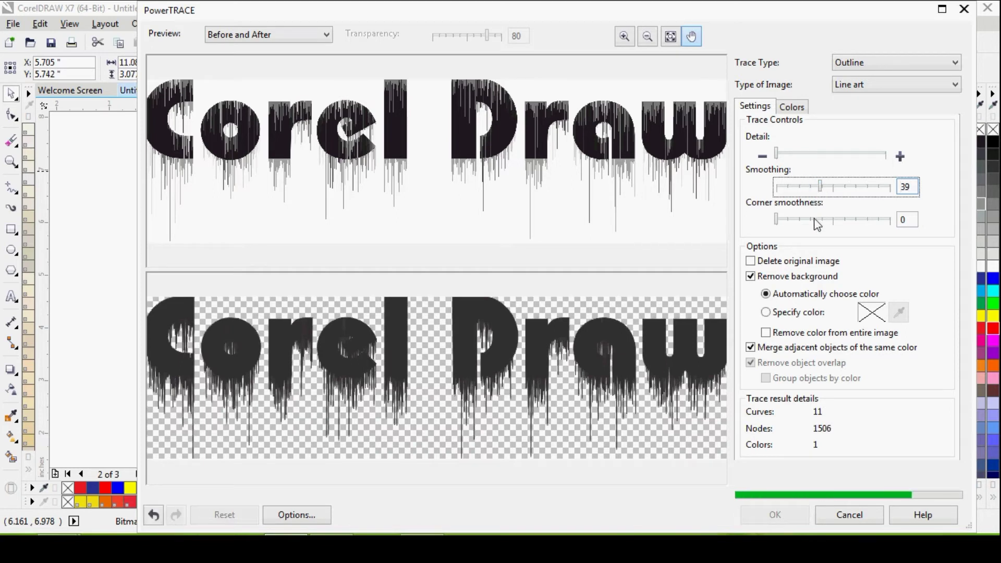
left_click_drag(820, 192, 795, 192)
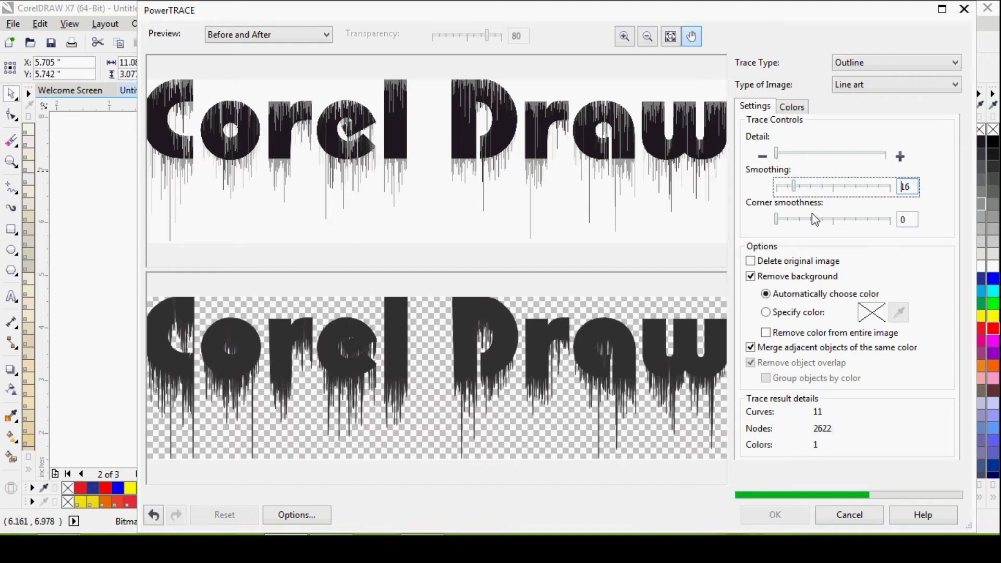
left_click_drag(777, 223, 794, 223)
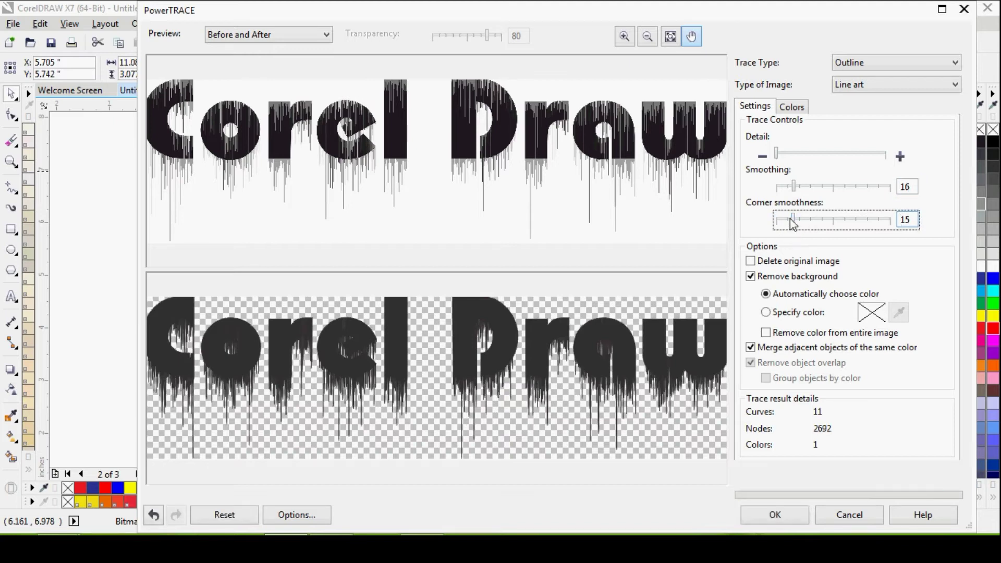
left_click_drag(794, 219, 809, 225)
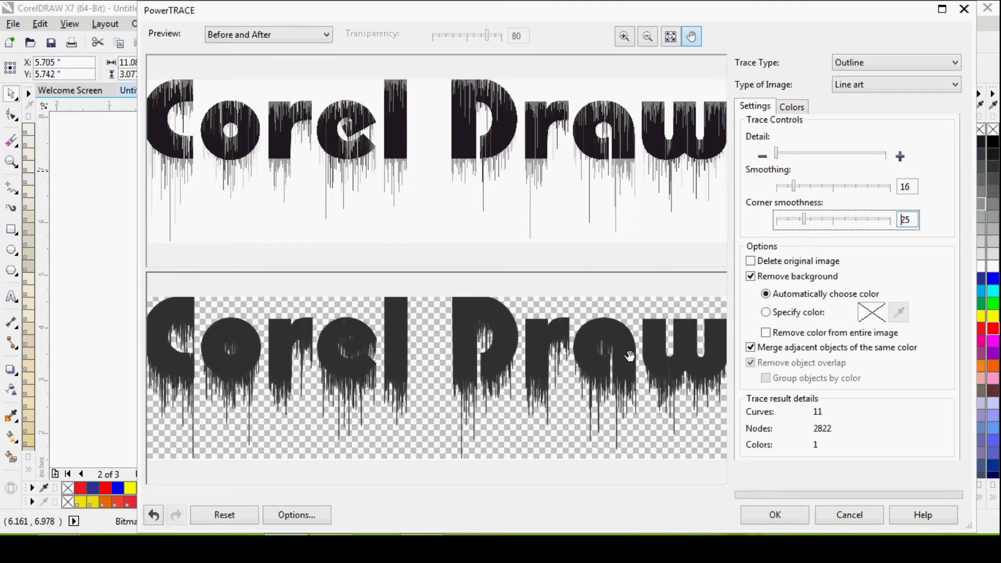
left_click(775, 514)
Delete the original bitmap, move the traced lettering to the page top, and show the Wallpaper HD Nature folder.
left_click(422, 203)
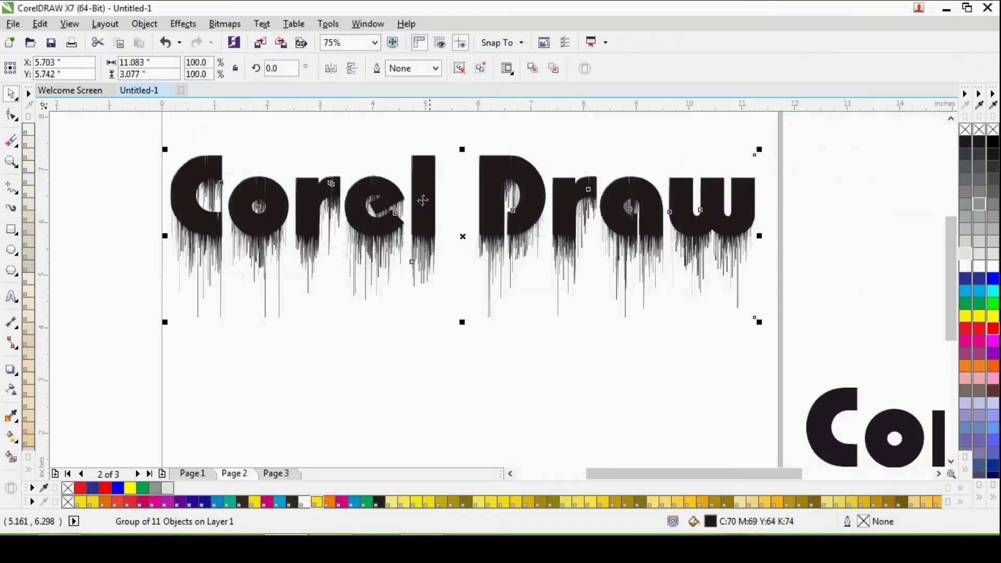
left_click_drag(424, 202, 428, 344)
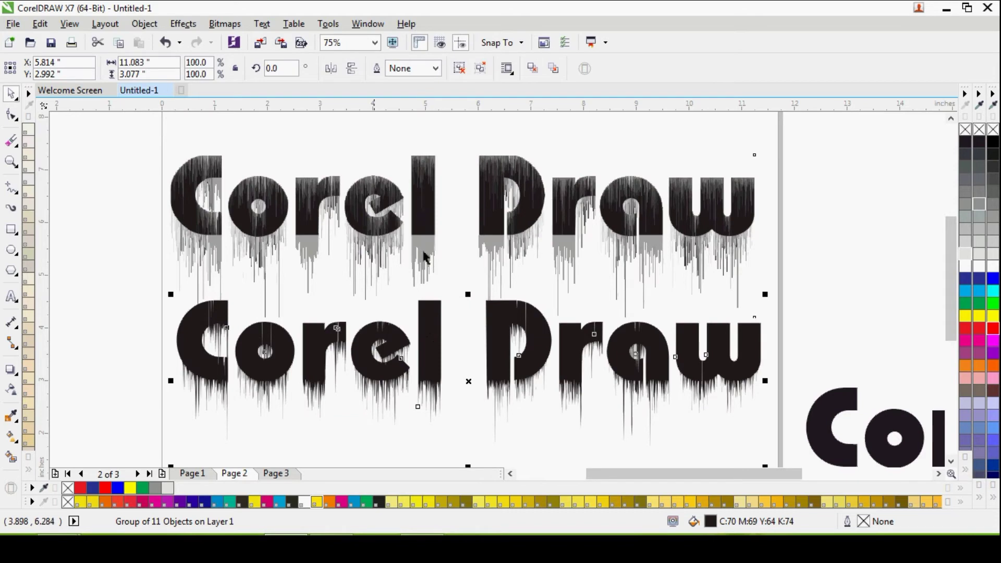
mouse_move(440, 308)
left_mouse_down()
mouse_move(435, 290)
mouse_move(414, 300)
left_mouse_up()
key("Down")
key("Down")
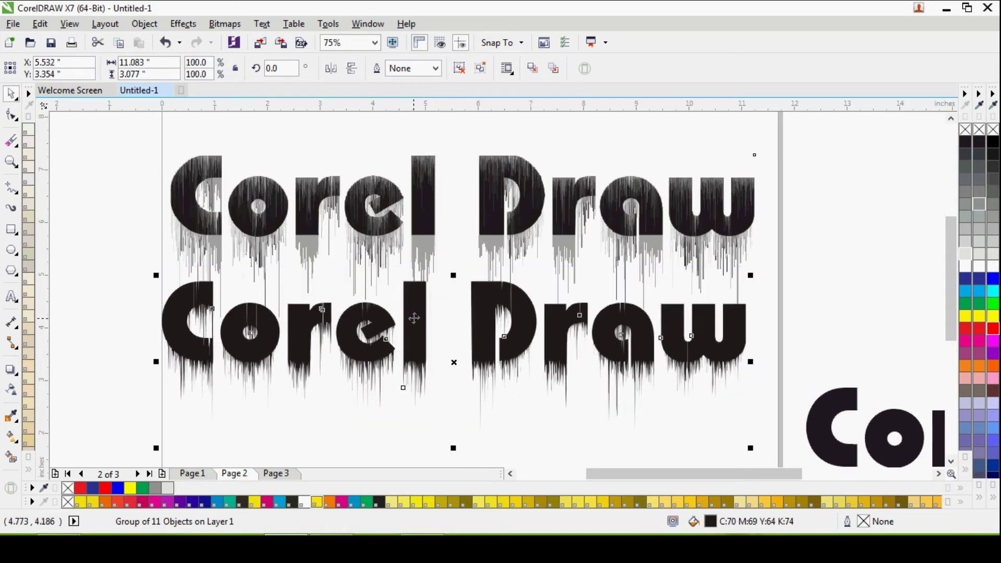
left_click(422, 188)
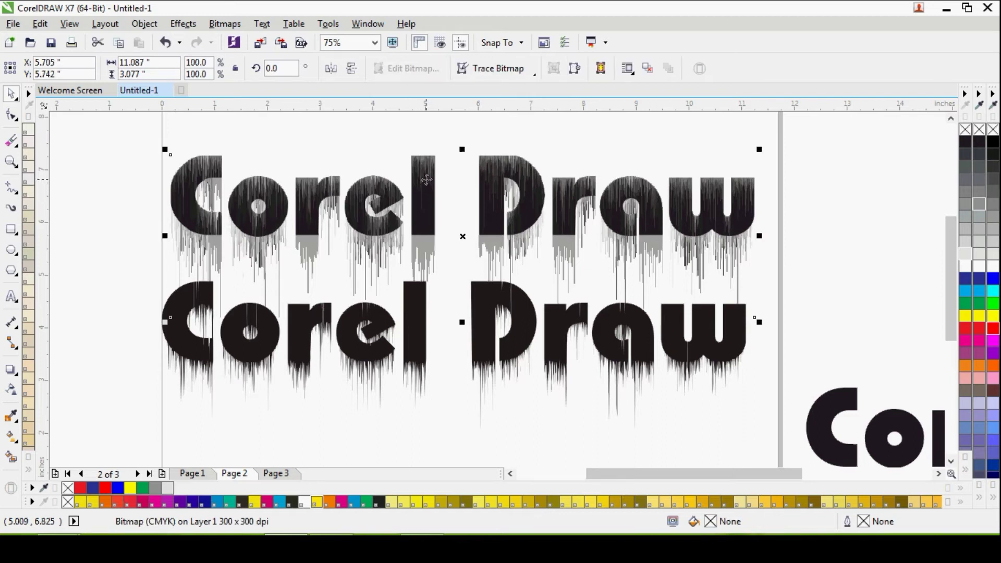
key("Delete")
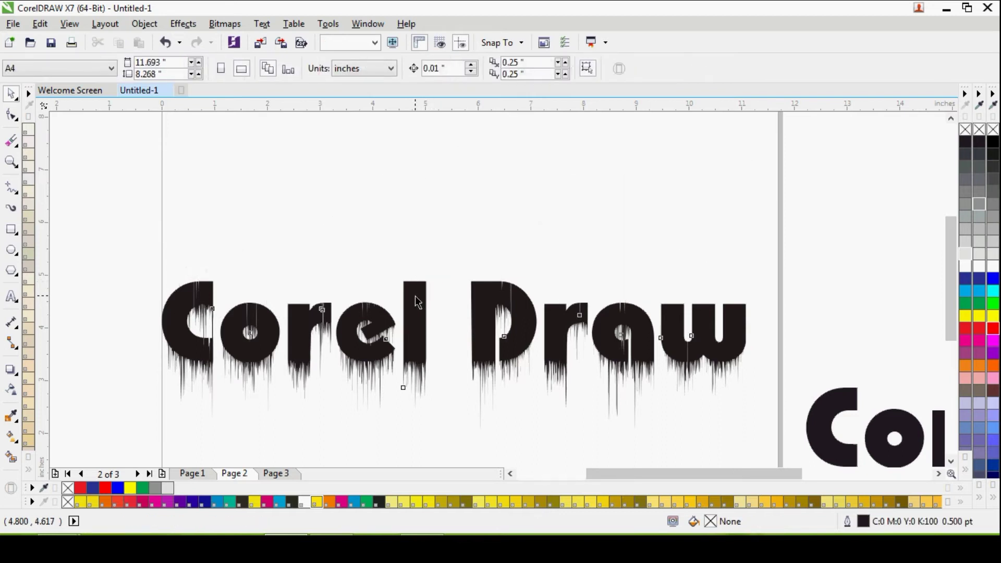
left_click(415, 296)
left_click_drag(410, 273, 421, 167)
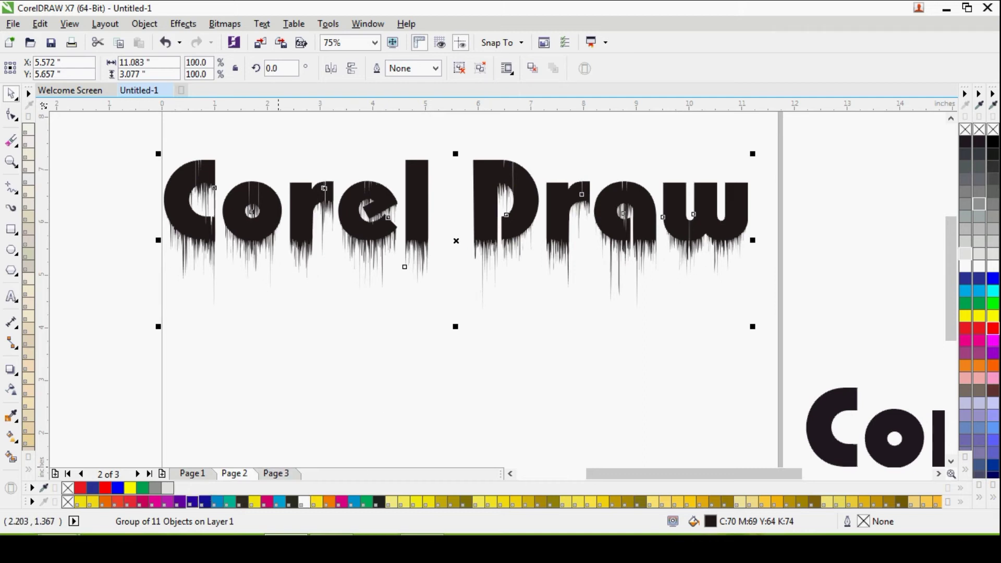
left_click(174, 548)
left_click(95, 475)
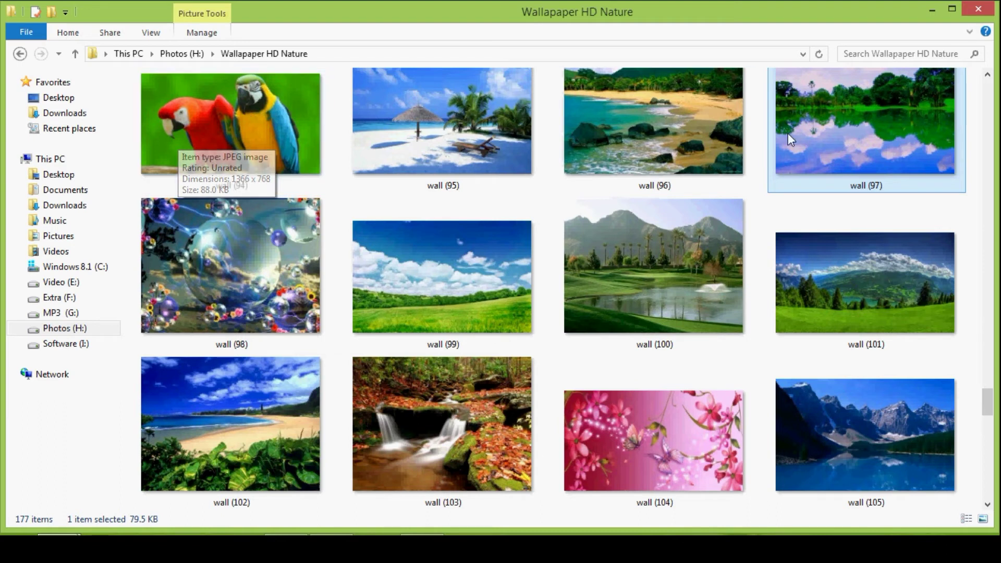
Drag the wall (97) lake photo from File Explorer onto the CorelDRAW page.
left_click_drag(872, 120, 336, 489)
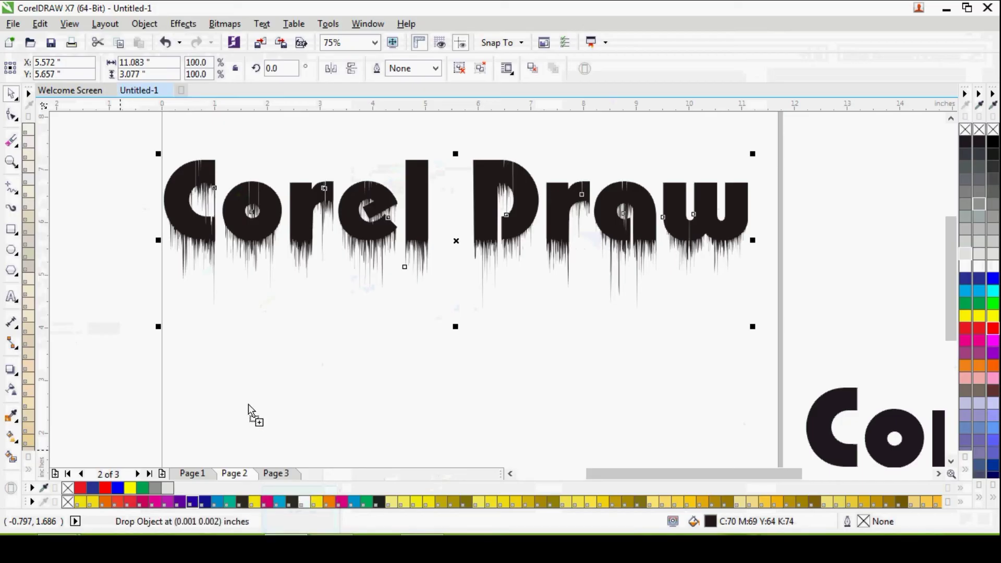
mouse_move(336, 489)
left_mouse_down()
mouse_move(248, 394)
mouse_move(502, 282)
left_mouse_up()
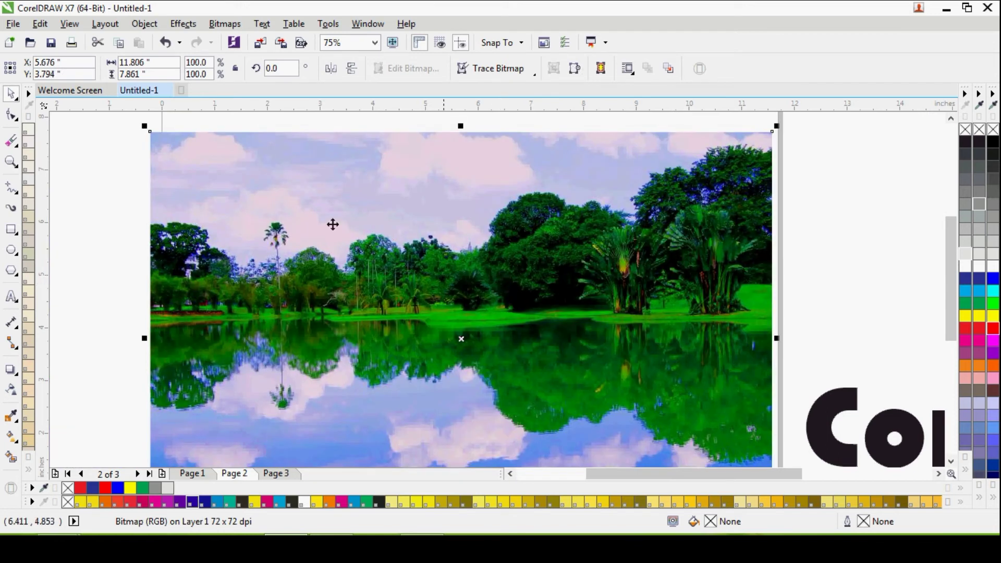
Move the lake photo below the lettering and PowerClip it inside the traced 'Corel Draw' text.
mouse_move(291, 190)
left_mouse_down()
mouse_move(296, 252)
mouse_move(541, 290)
left_mouse_up()
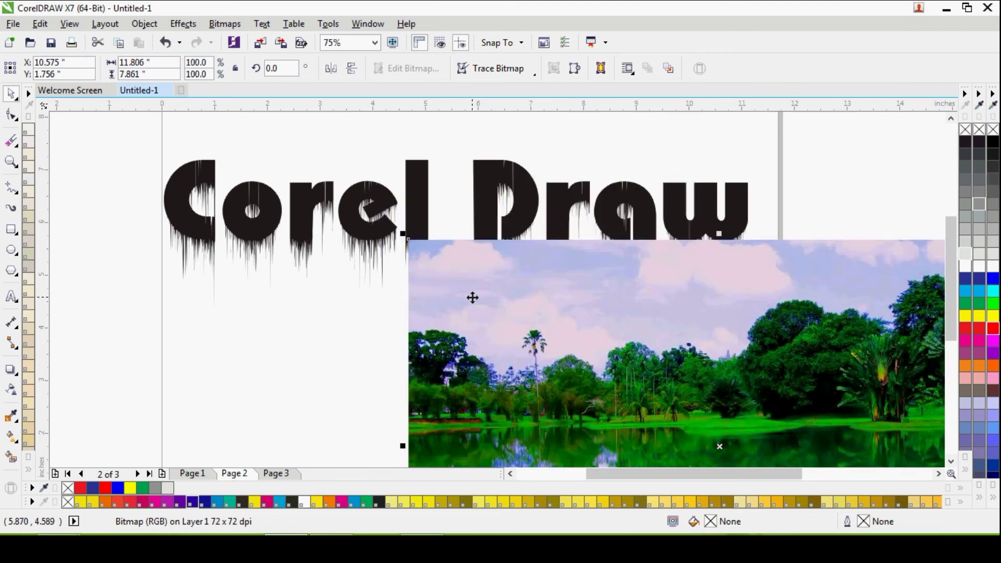
mouse_move(472, 297)
left_mouse_down()
mouse_move(386, 218)
mouse_move(324, 350)
mouse_move(202, 358)
left_mouse_up()
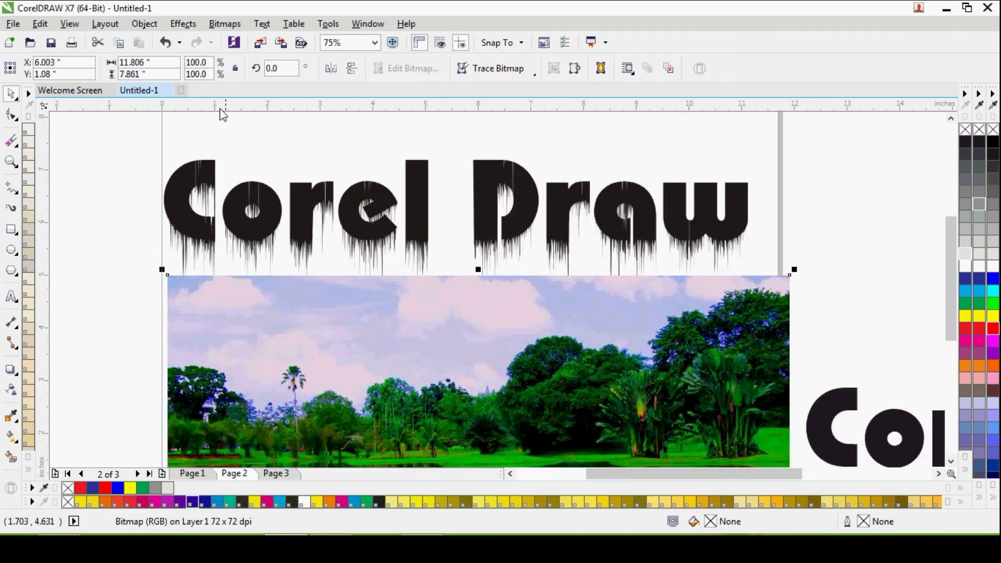
left_click(144, 24)
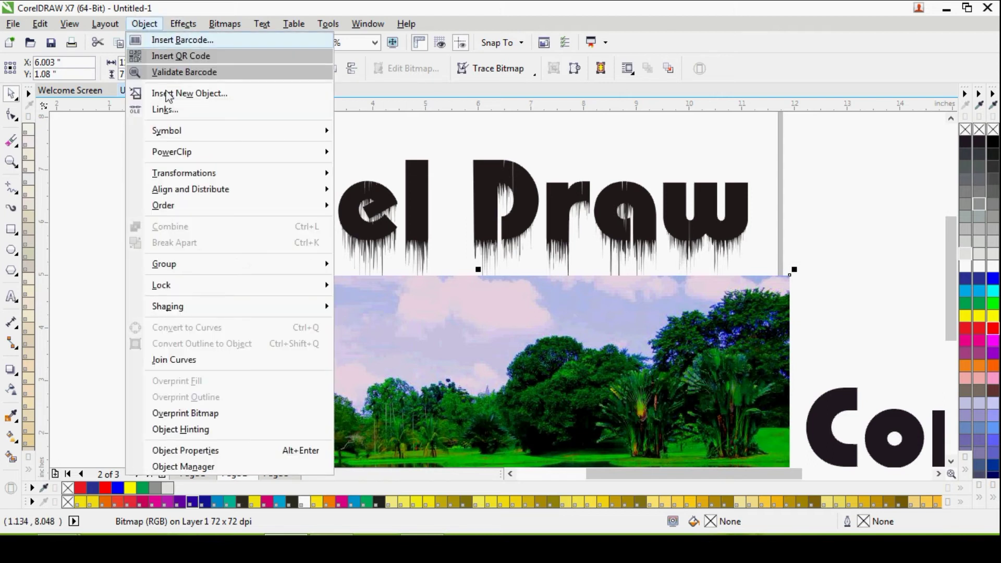
mouse_move(171, 152)
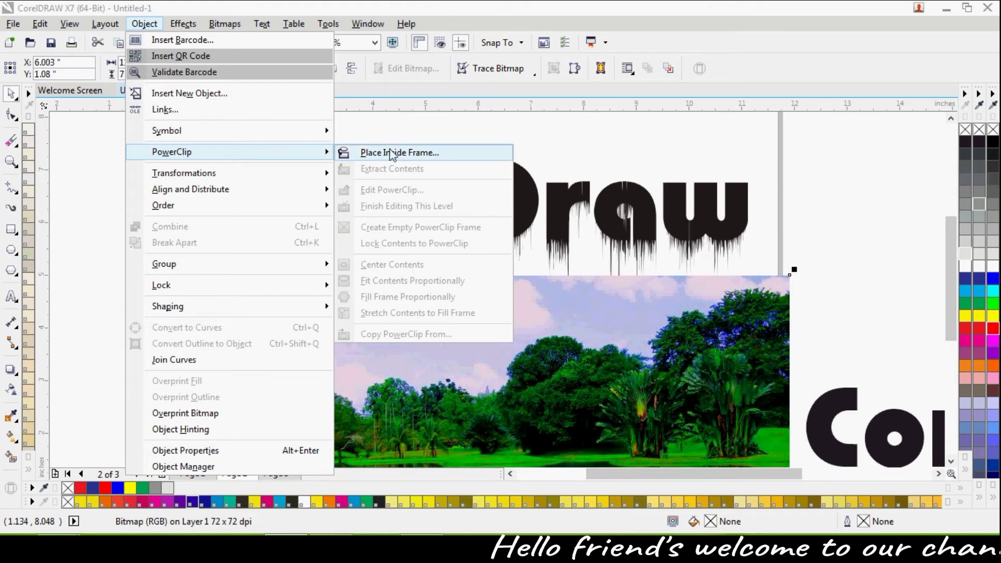
left_click(402, 152)
left_click(406, 172)
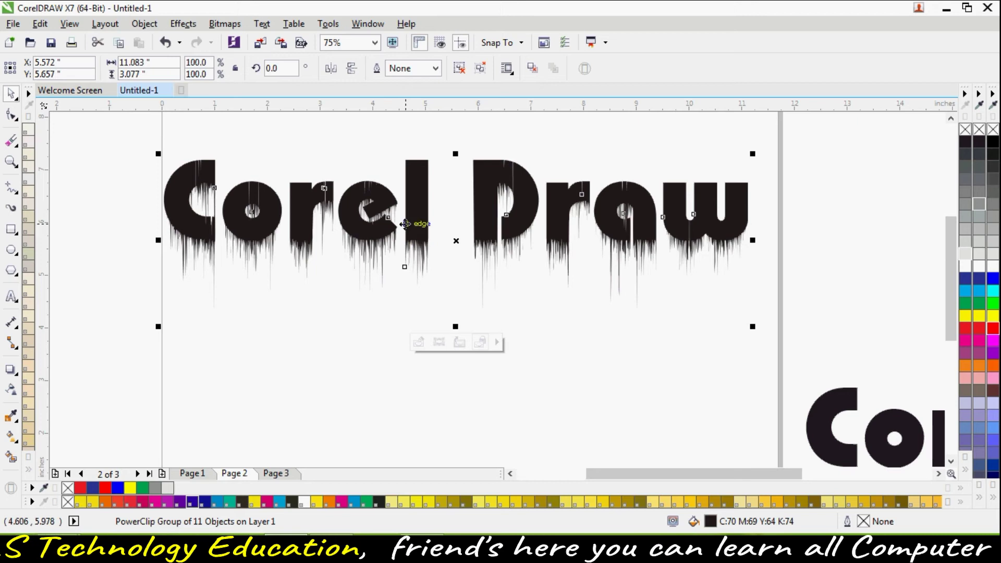
Edit the PowerClip and drag the lake photo upward so trees and water sit behind the letters.
right_click(417, 190)
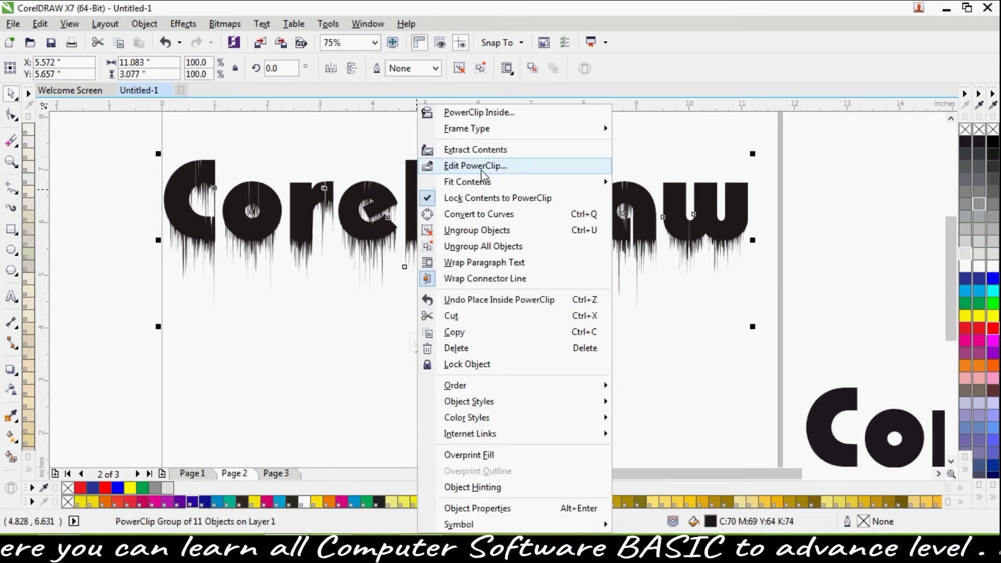
left_click(147, 24)
mouse_move(171, 151)
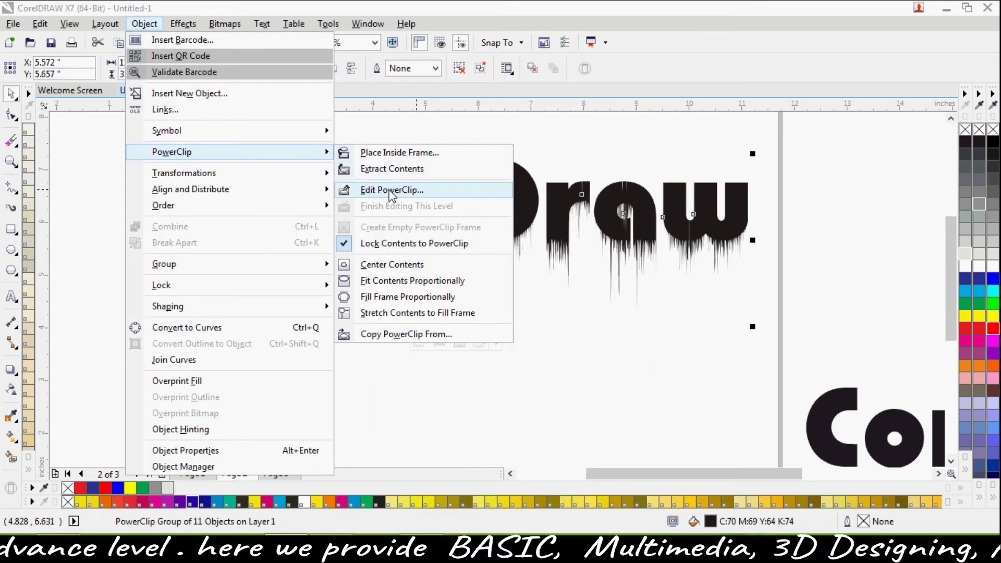
left_click(389, 190)
left_click(430, 346)
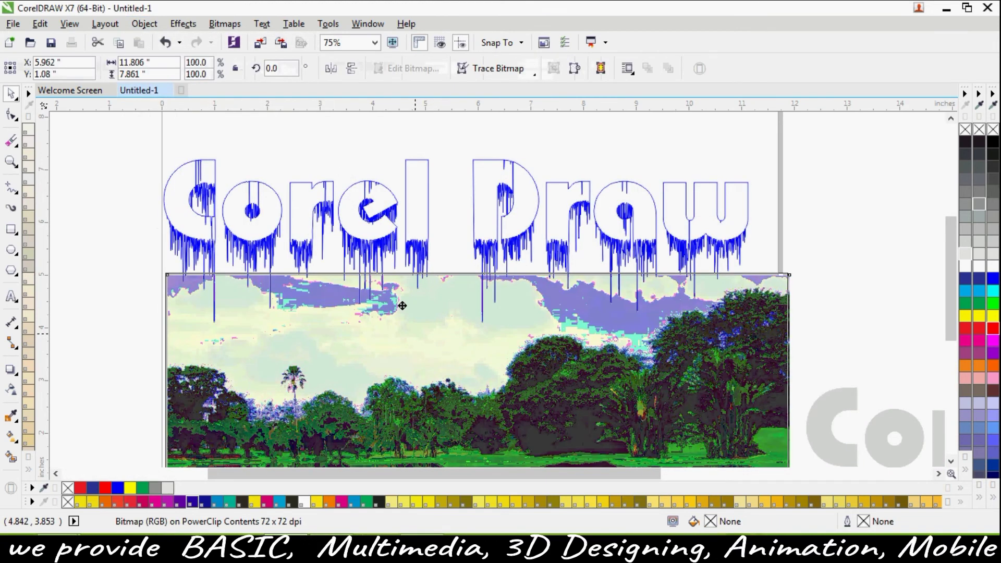
left_click_drag(393, 224, 396, 172)
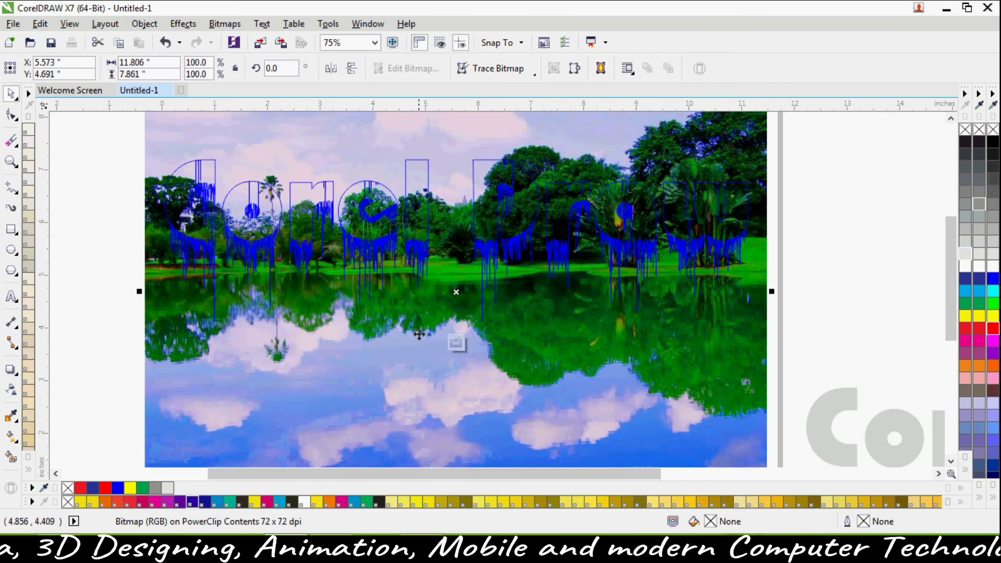
left_click_drag(400, 254, 398, 186)
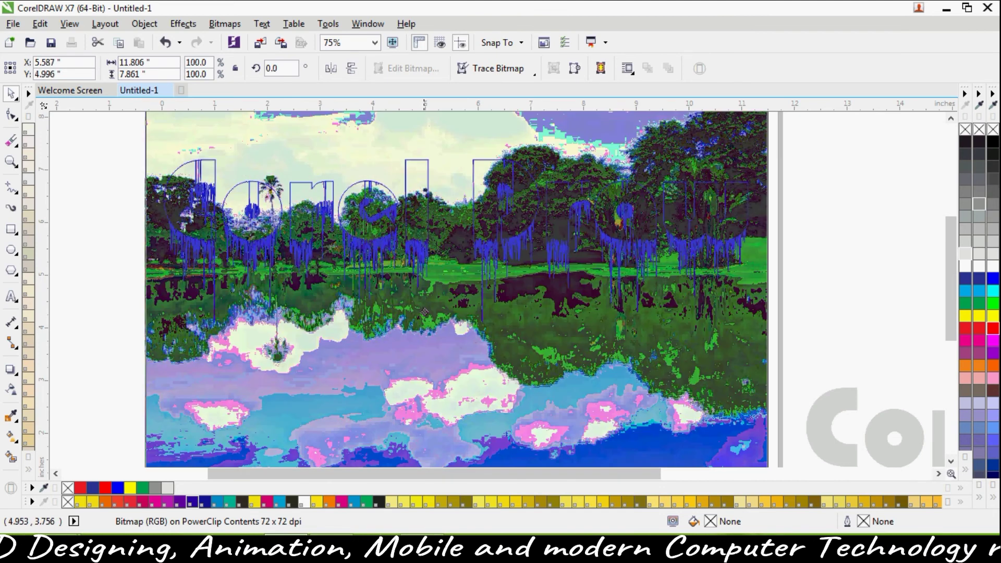
left_click_drag(429, 331, 431, 306)
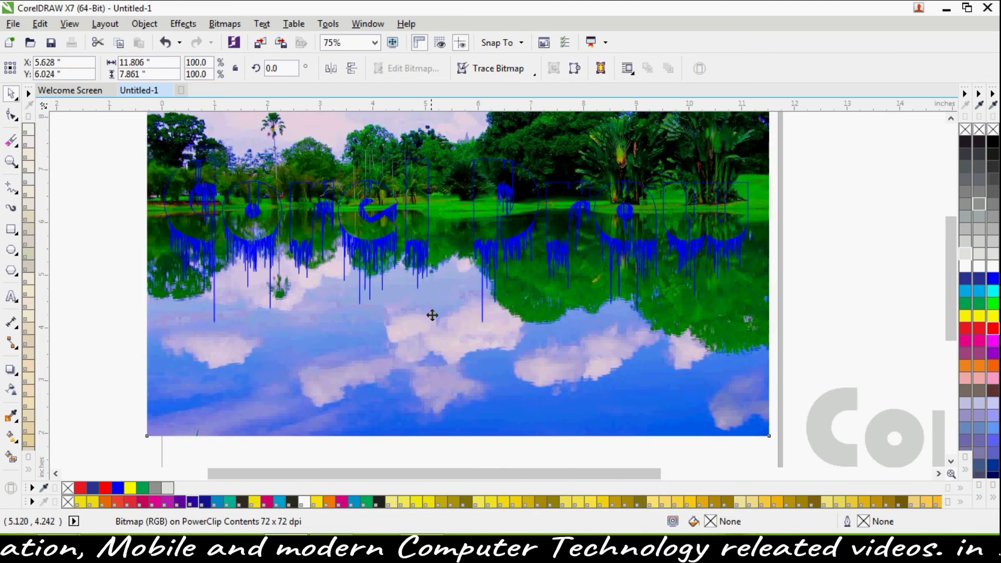
Finish editing the PowerClip and reselect the photo-filled Corel Draw text.
right_click(463, 159)
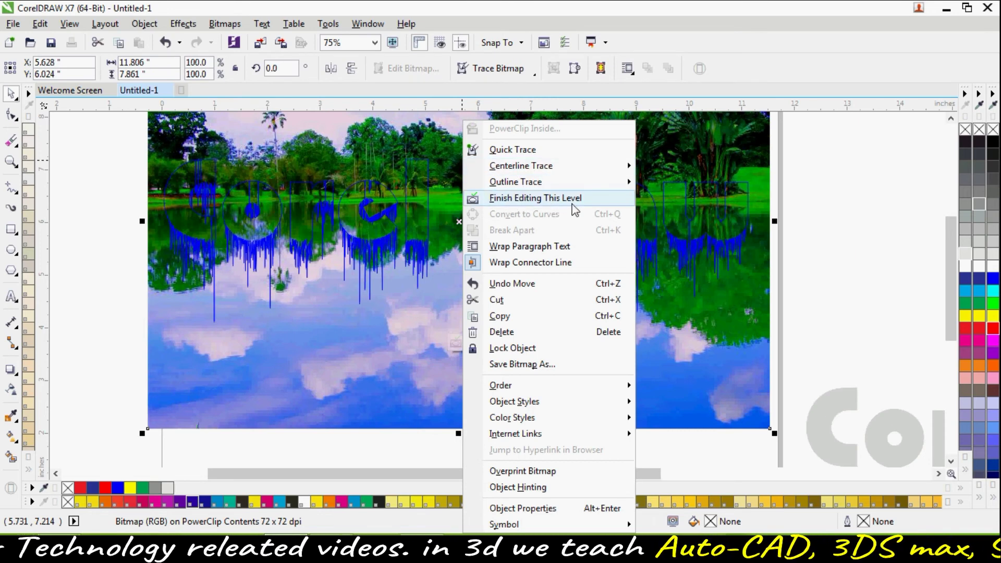
left_click(559, 204)
left_click(438, 277)
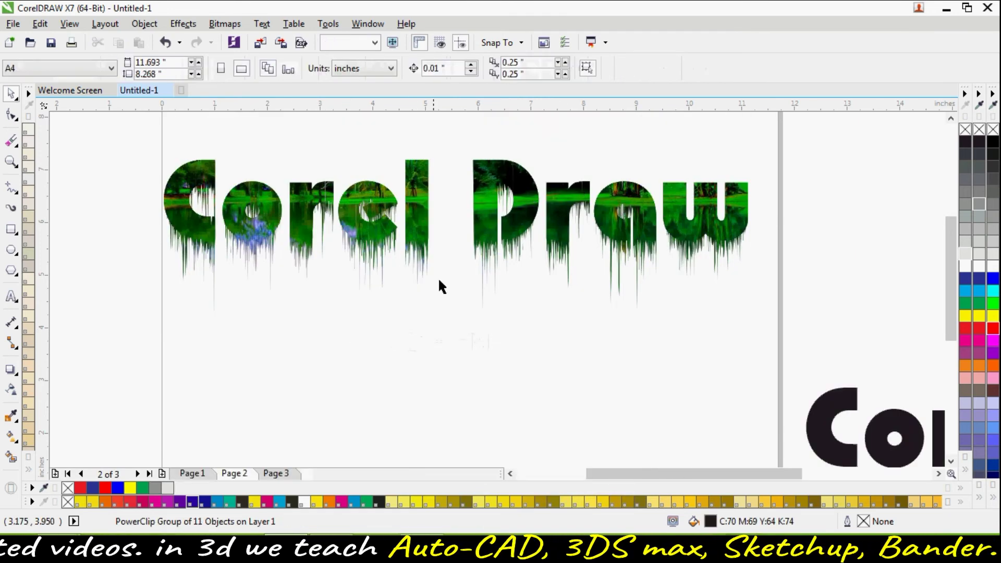
left_click(470, 205)
Shift the photo-filled text right and bring the black Corel Draw text onto the page beneath it.
left_click_drag(482, 206, 513, 291)
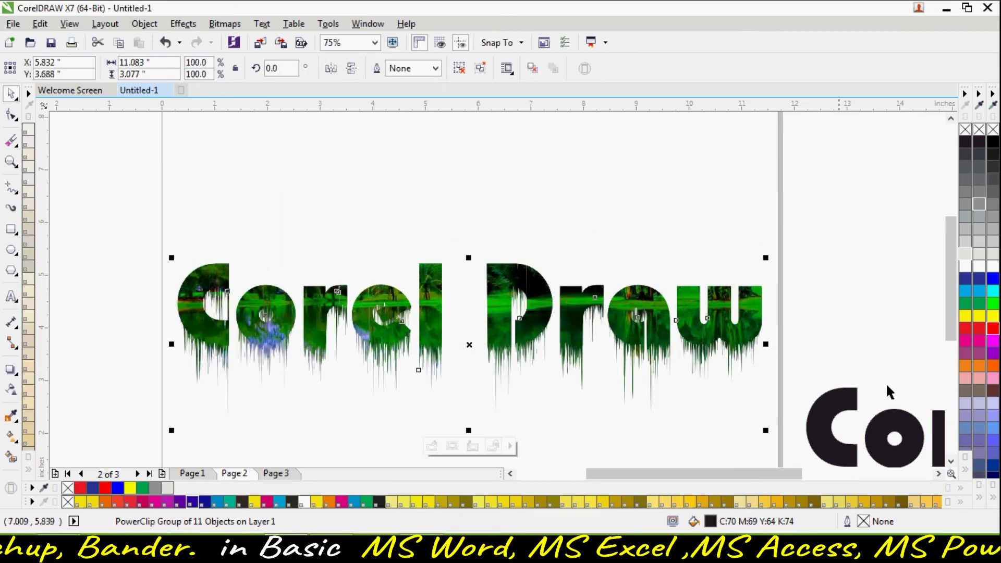
left_click(840, 404)
mouse_move(840, 404)
left_mouse_down()
mouse_move(407, 194)
mouse_move(233, 201)
left_mouse_up()
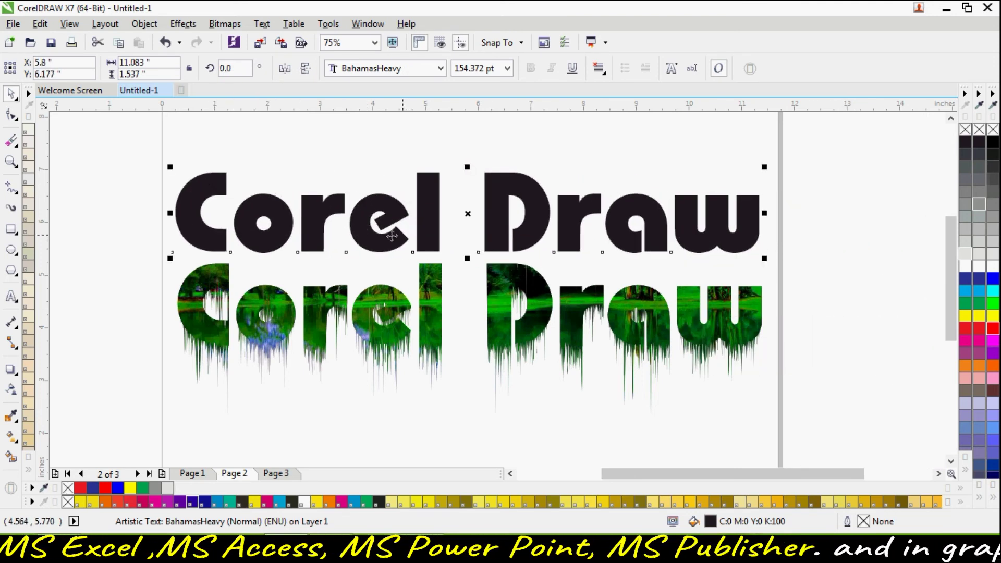
left_click_drag(320, 241, 313, 313)
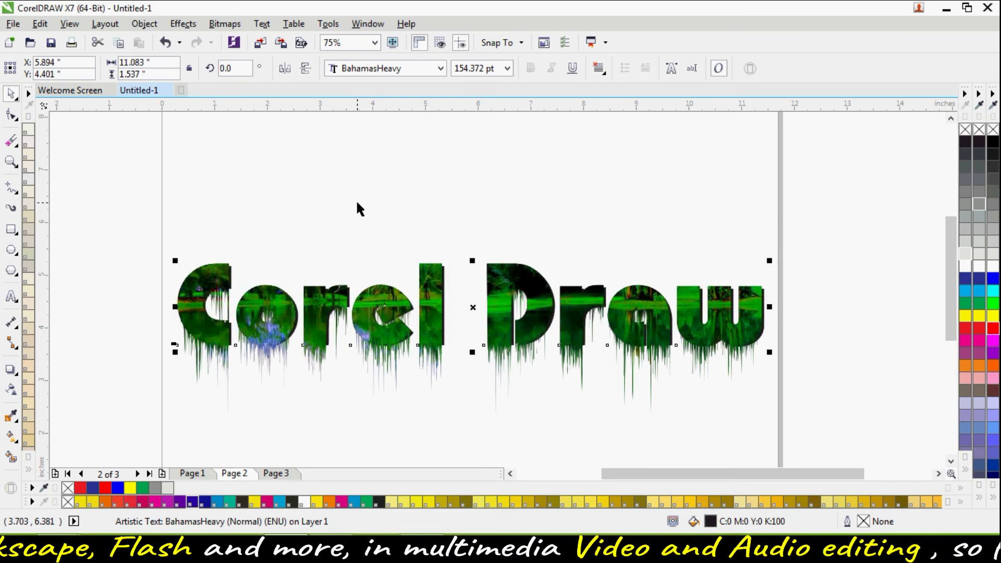
Give the duplicate text a 20% Black fill and outline, nudge it left and up, then select both.
key("Left")
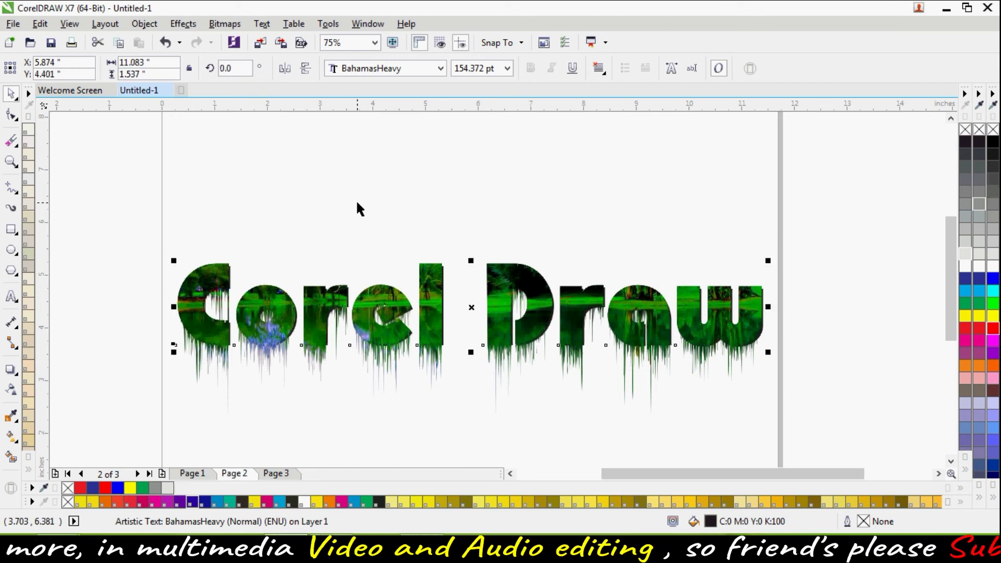
left_click(966, 241)
right_click(966, 242)
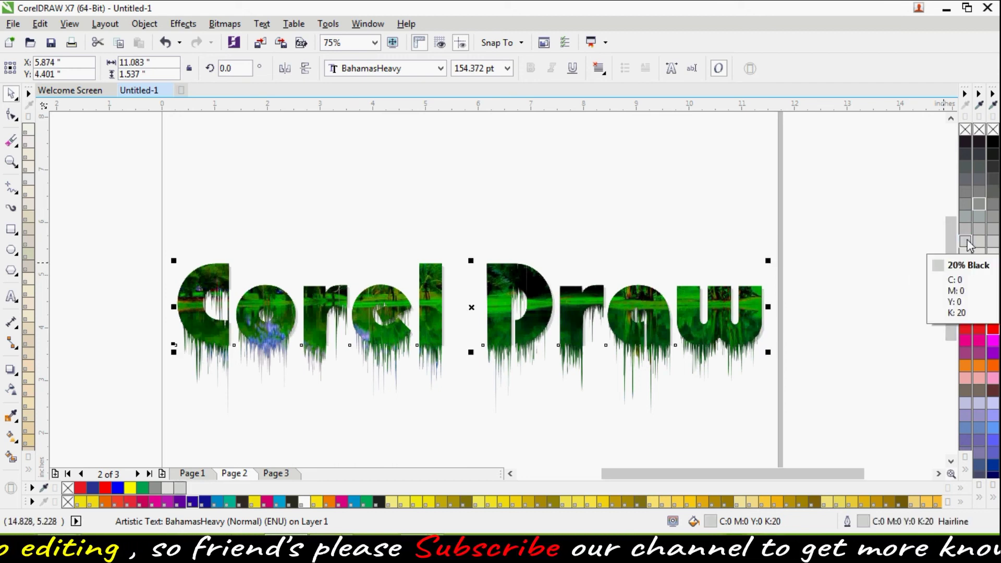
scroll(566, 351, "up", 3)
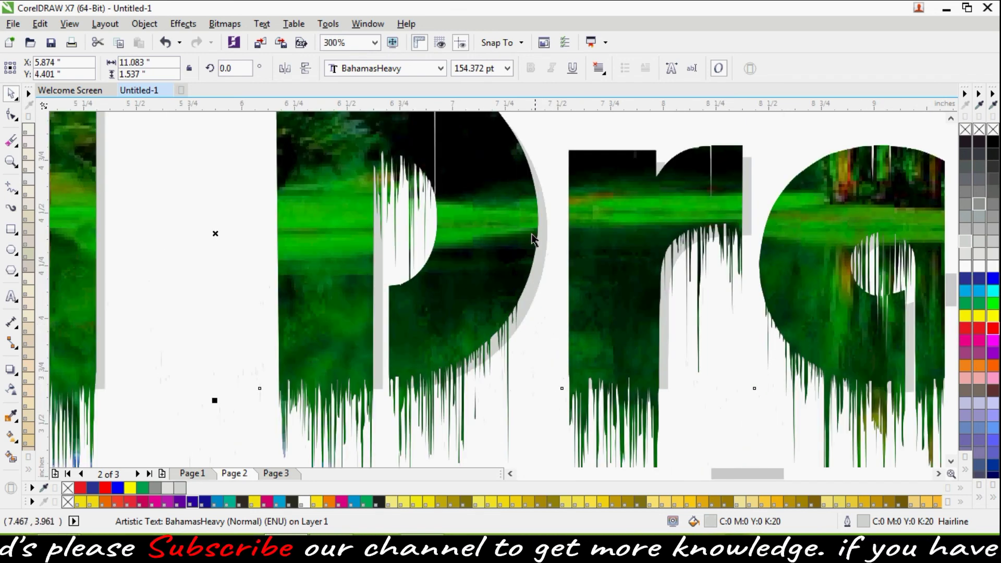
key("Up")
key("Up")
key("Up")
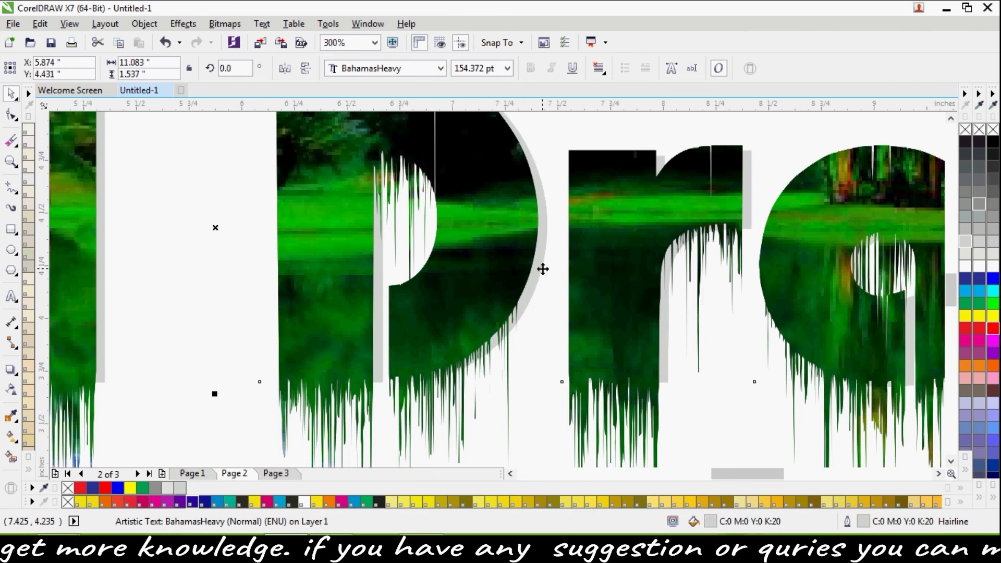
scroll(543, 269, "down", 3)
scroll(527, 288, "down", 1)
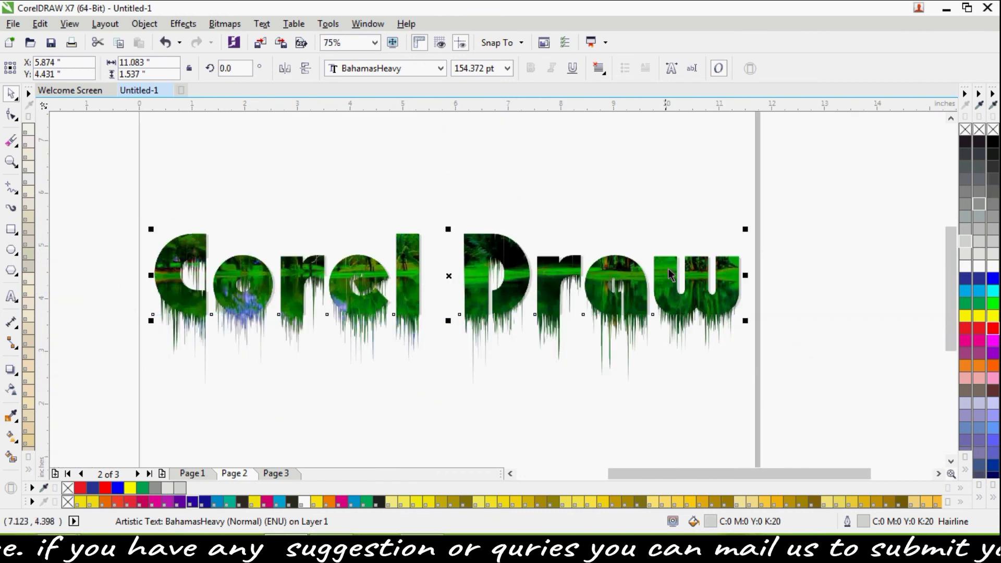
left_click_drag(839, 153, 99, 451)
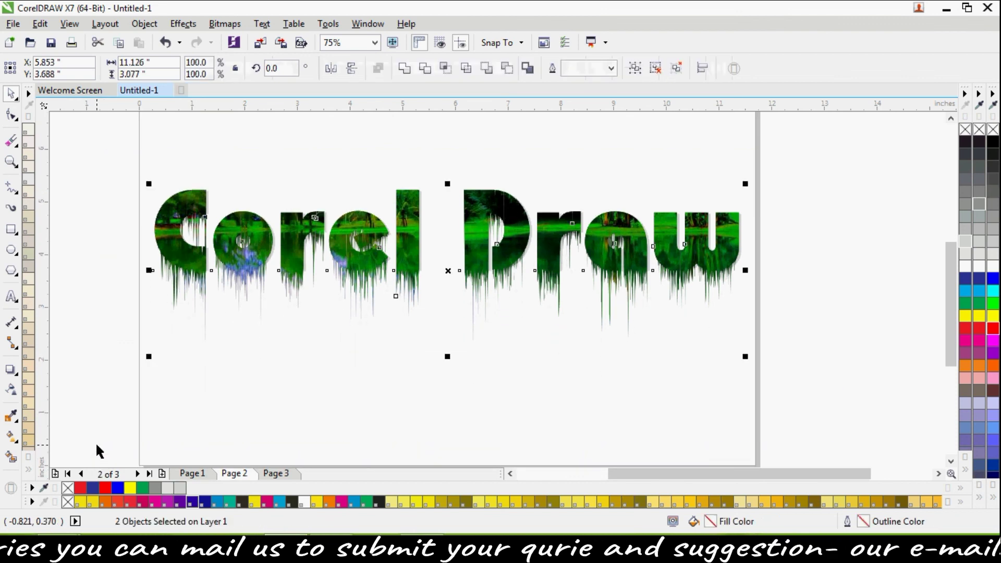
Group the photo-filled text with its grey shadow, adjust the group's position, and reselect it.
key("ctrl+g")
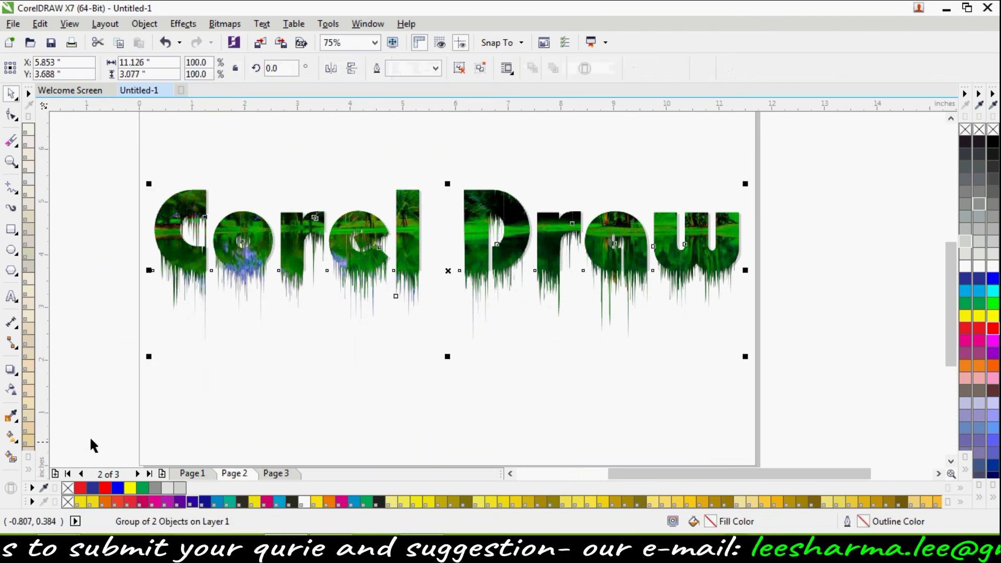
left_click(446, 299)
left_click(437, 257)
left_click_drag(437, 256, 411, 272)
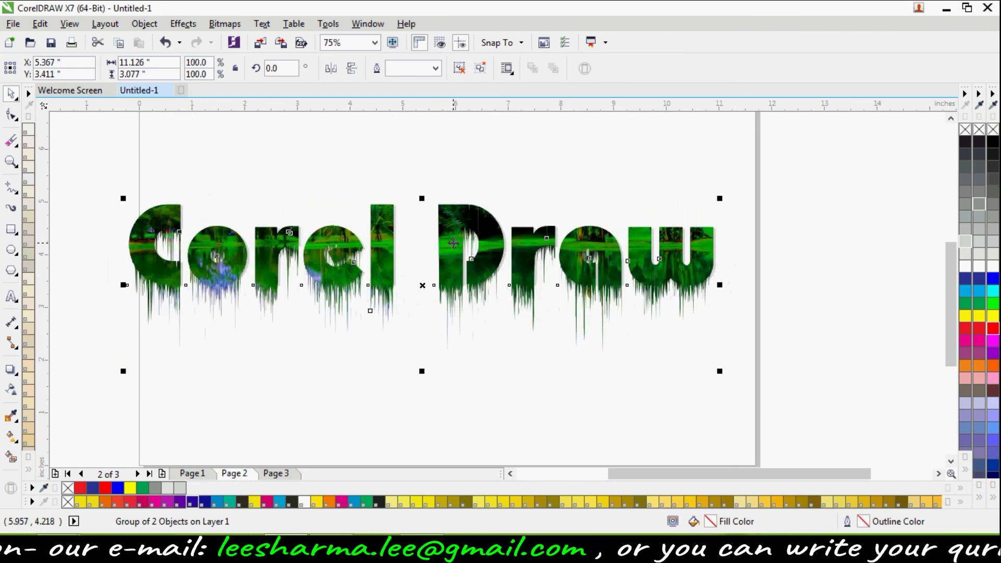
left_click_drag(453, 243, 475, 235)
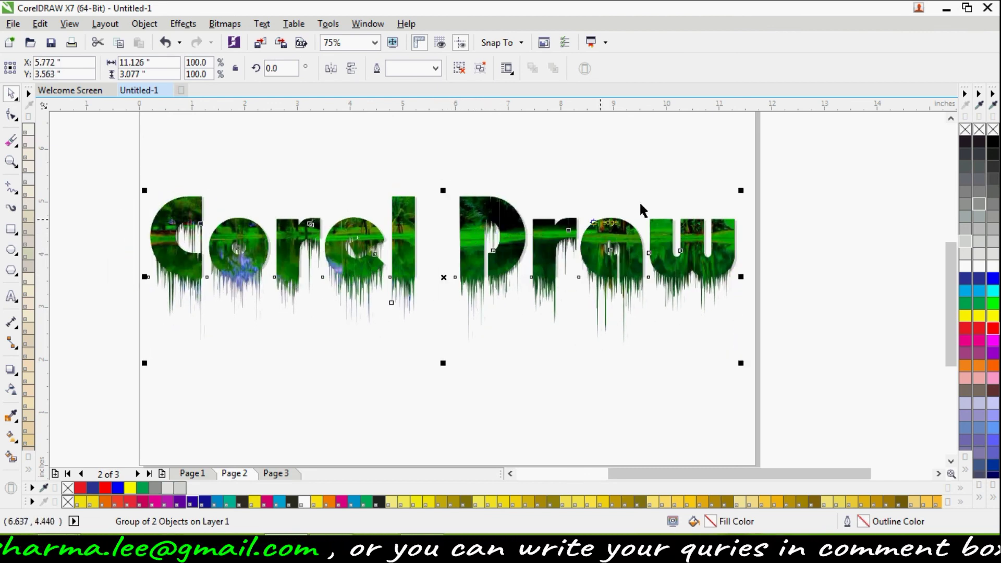
left_click(815, 208)
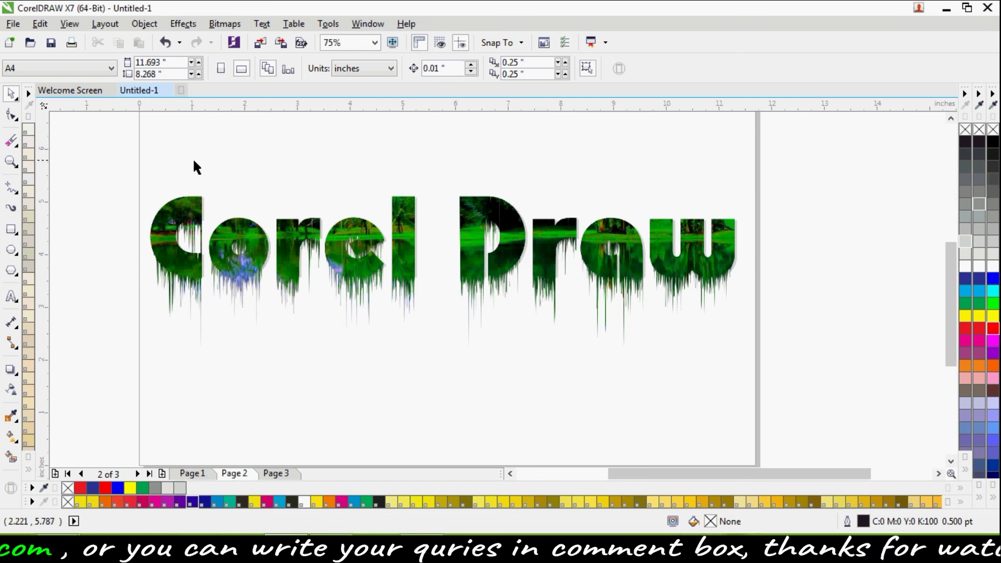
mouse_move(109, 156)
left_mouse_down()
mouse_move(810, 381)
mouse_move(765, 380)
left_mouse_up()
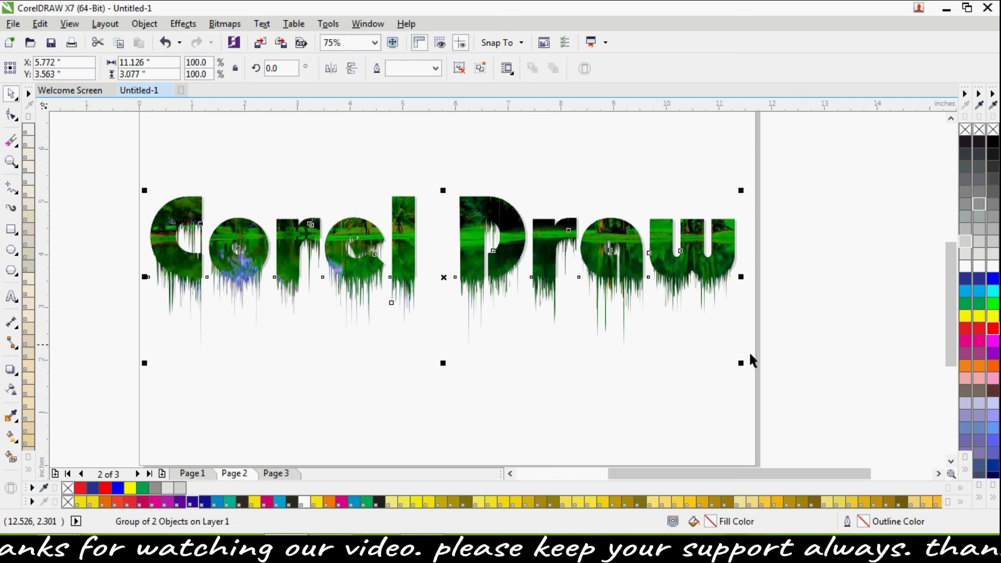
Start exporting the design from the File menu and list the available export formats.
left_click(13, 24)
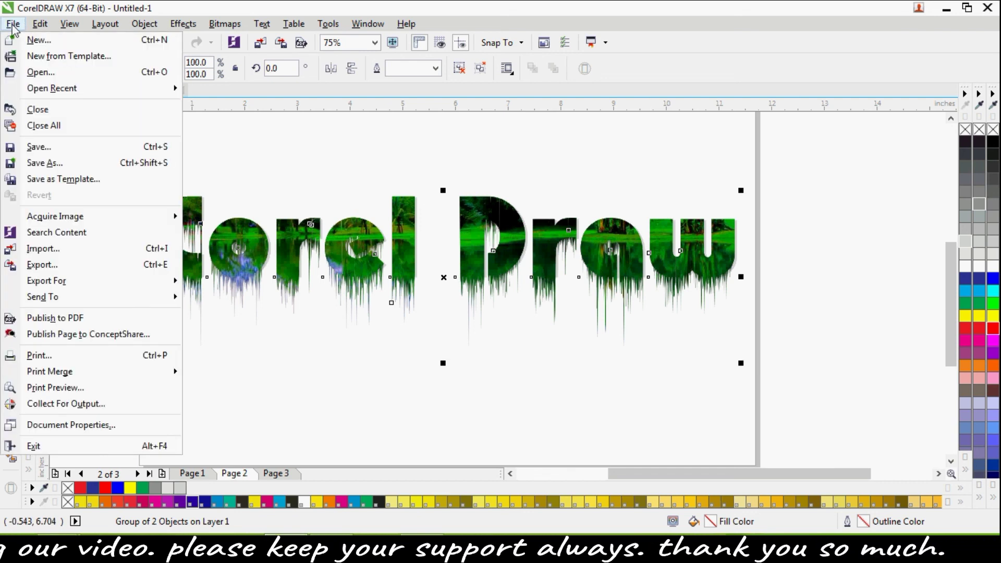
left_click(347, 332)
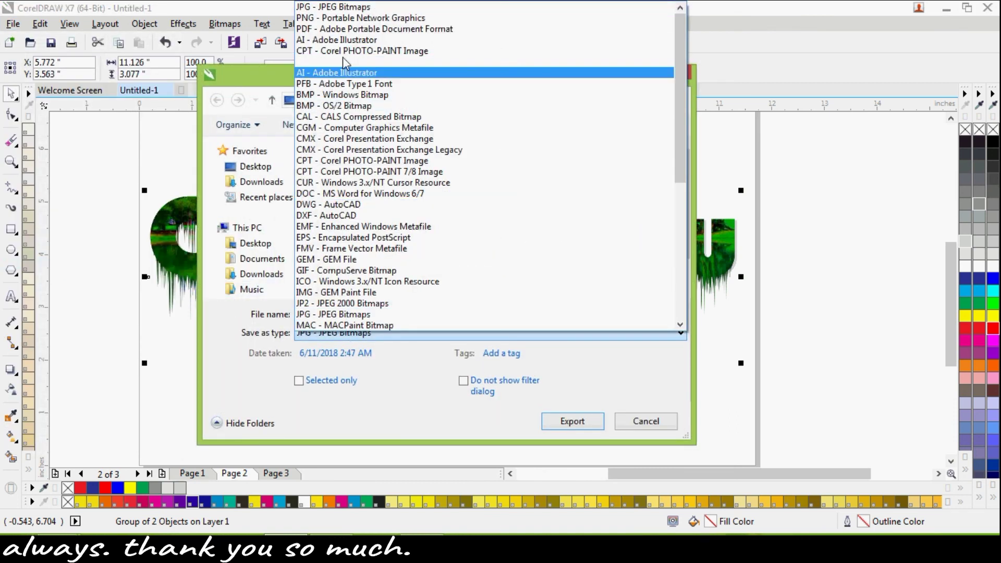